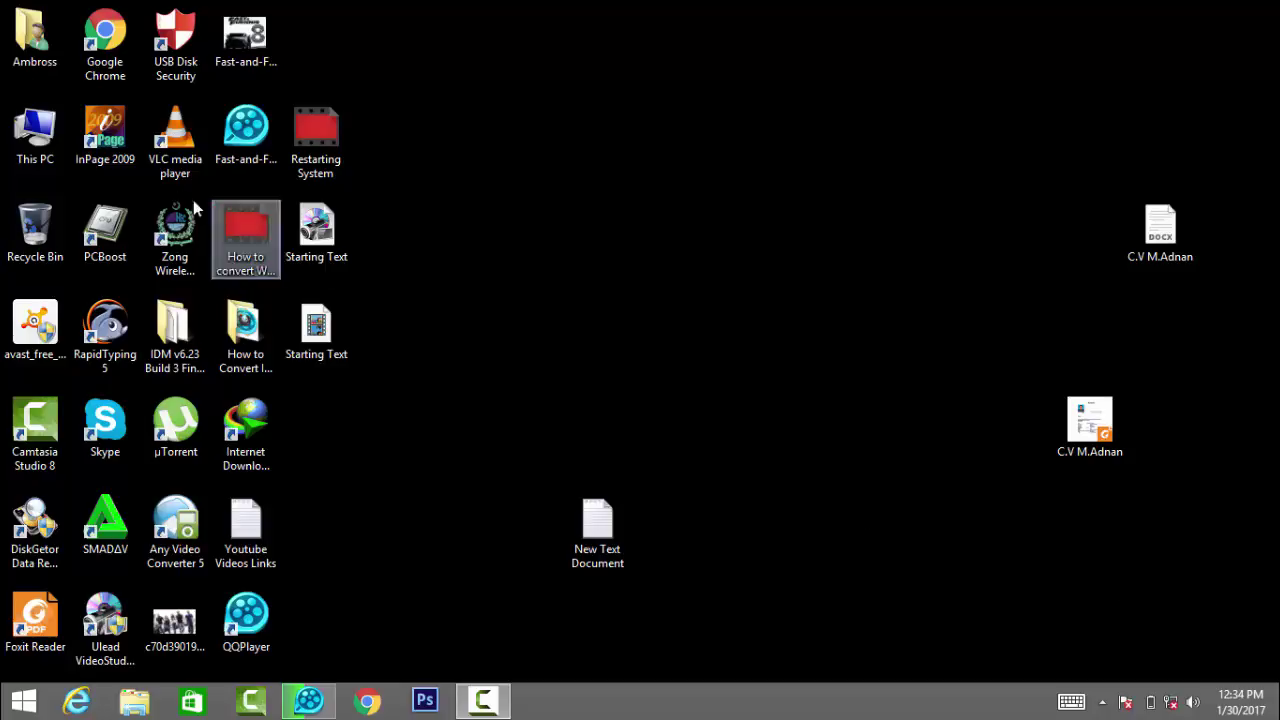
Step: Open the New Text Document in Notepad and type 'Deep Freez' on the first line
double_click(35, 130)
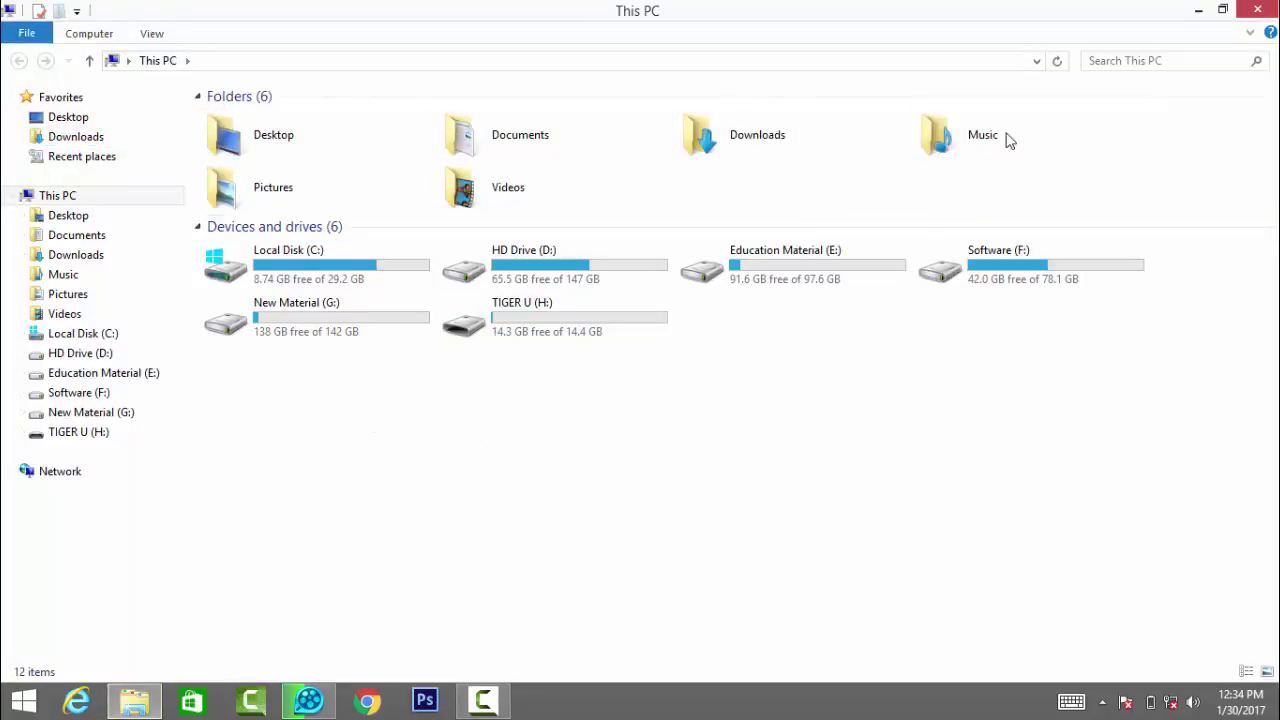
click(1198, 10)
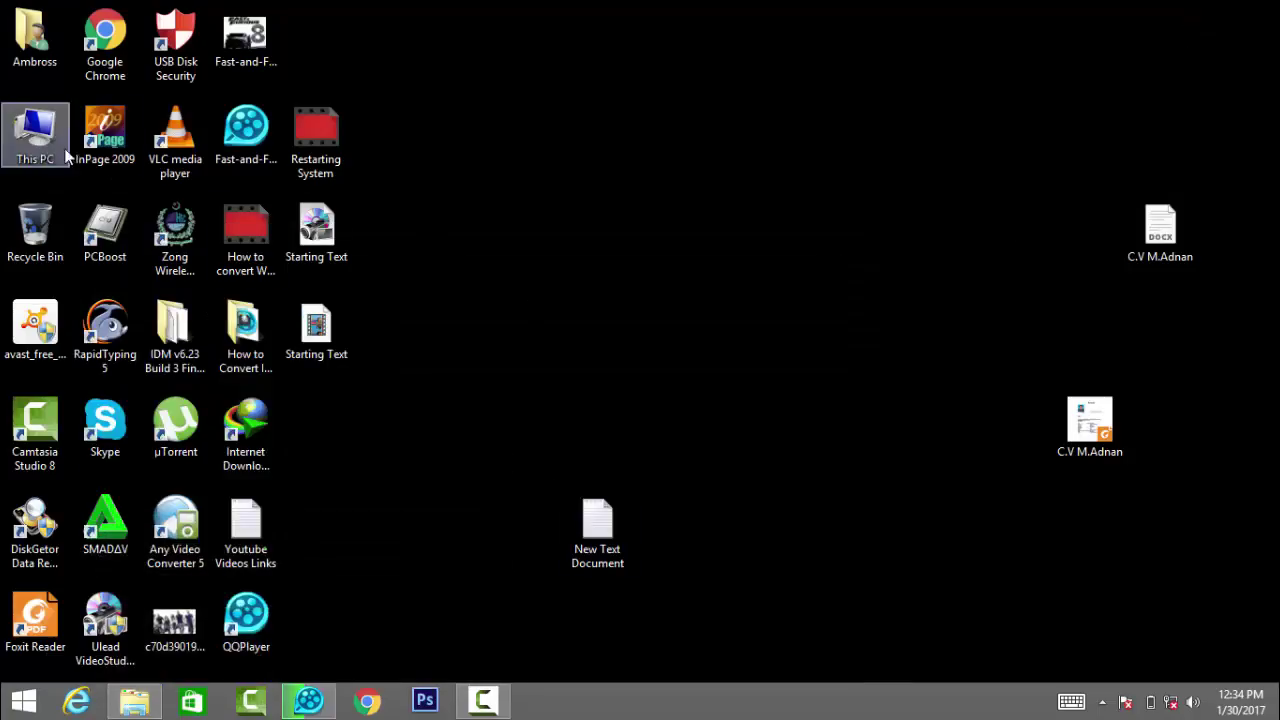
double_click(625, 518)
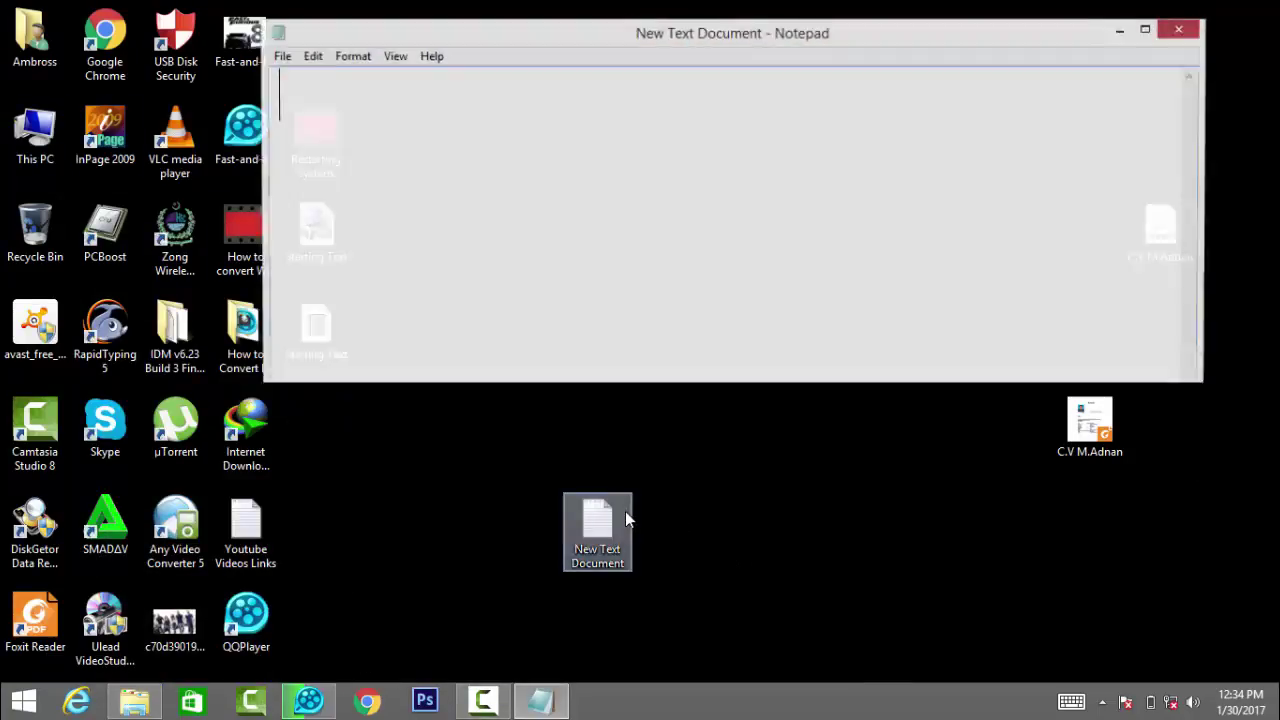
text(De)
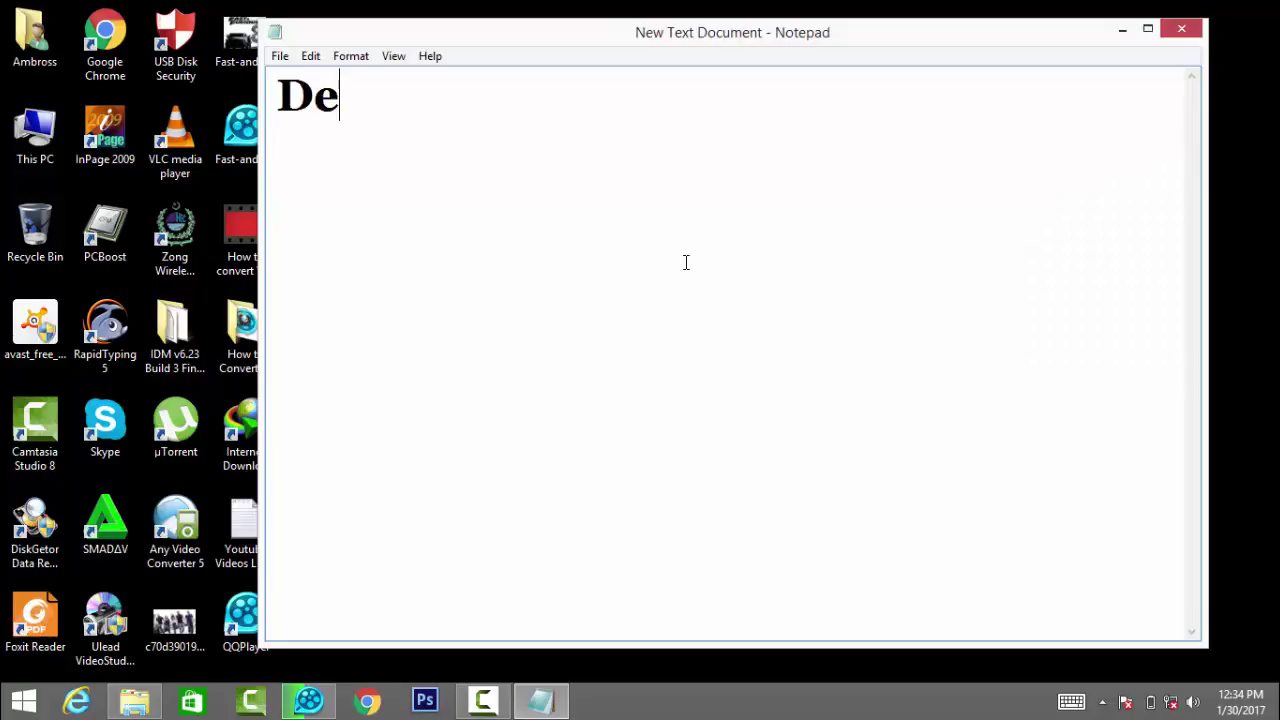
text(ep Freez)
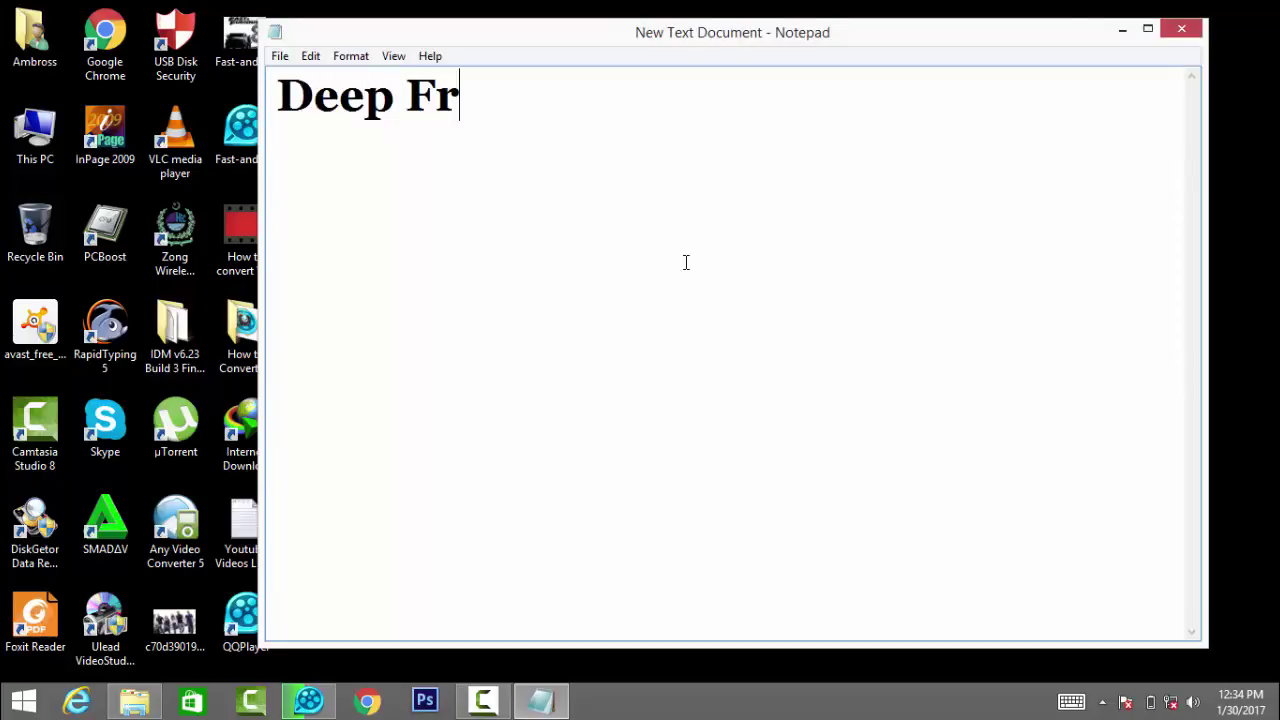
key(Return)
key(Return)
key(Return)
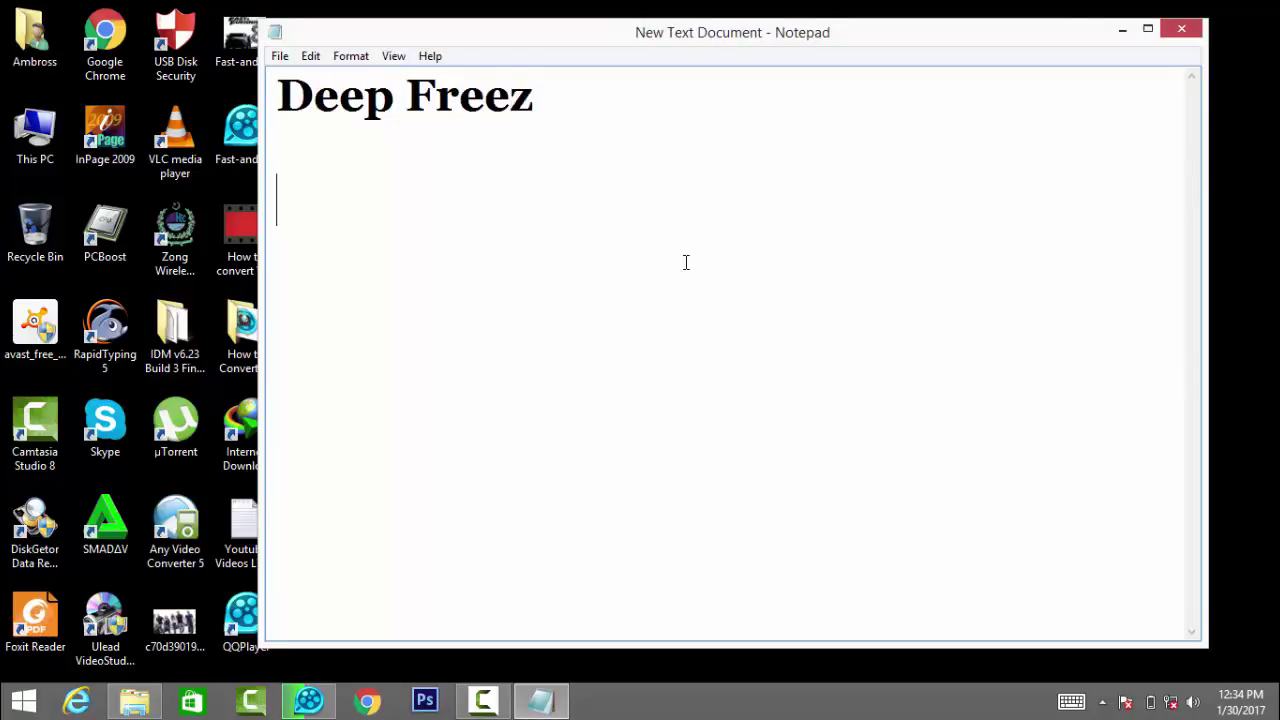
Step: Add the line 'filohippo' below it and minimize Notepad
text(fleo)
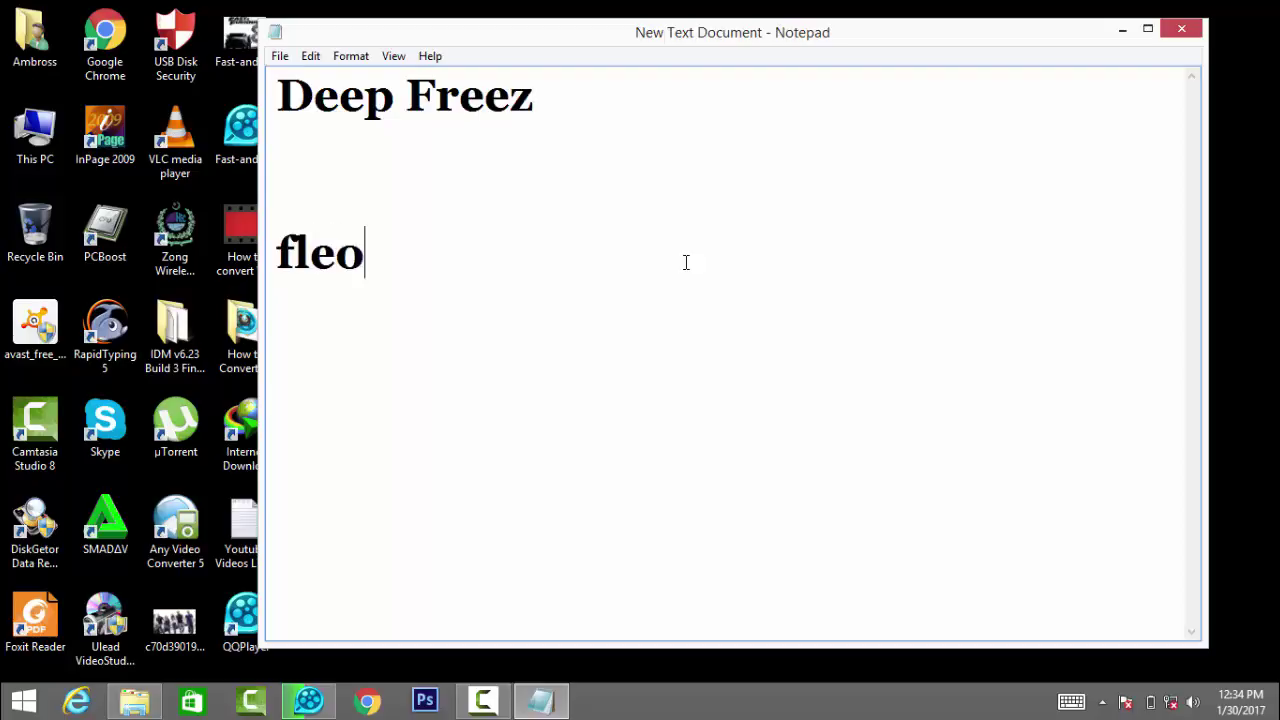
key(BackSpace)
key(BackSpace)
key(BackSpace)
text(ilo)
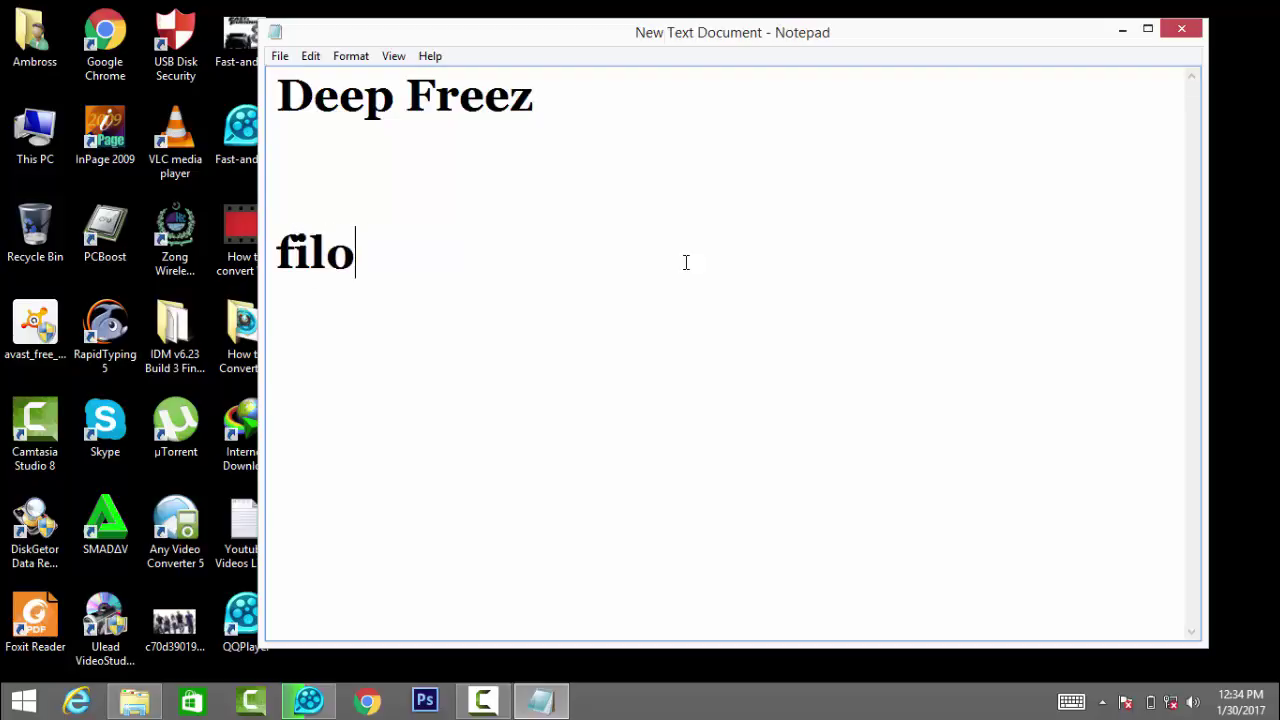
text(p)
key(BackSpace)
text(hippo)
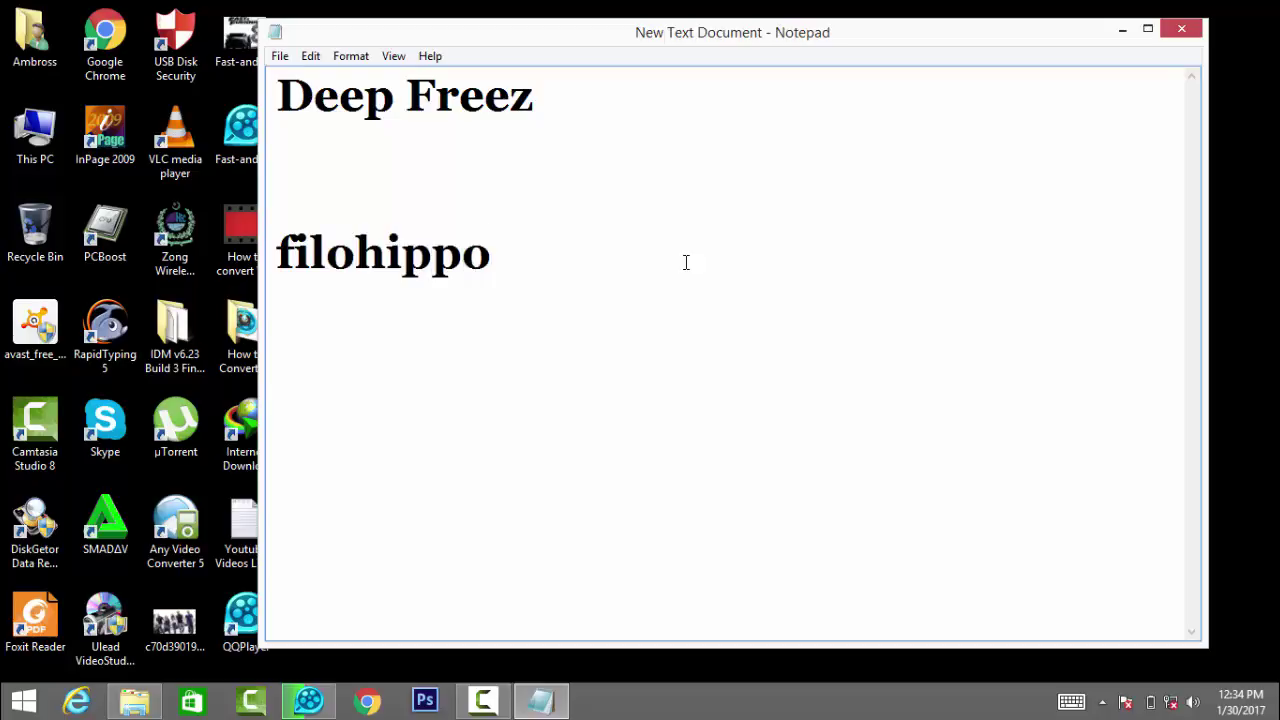
key(Return)
key(Return)
click(1122, 30)
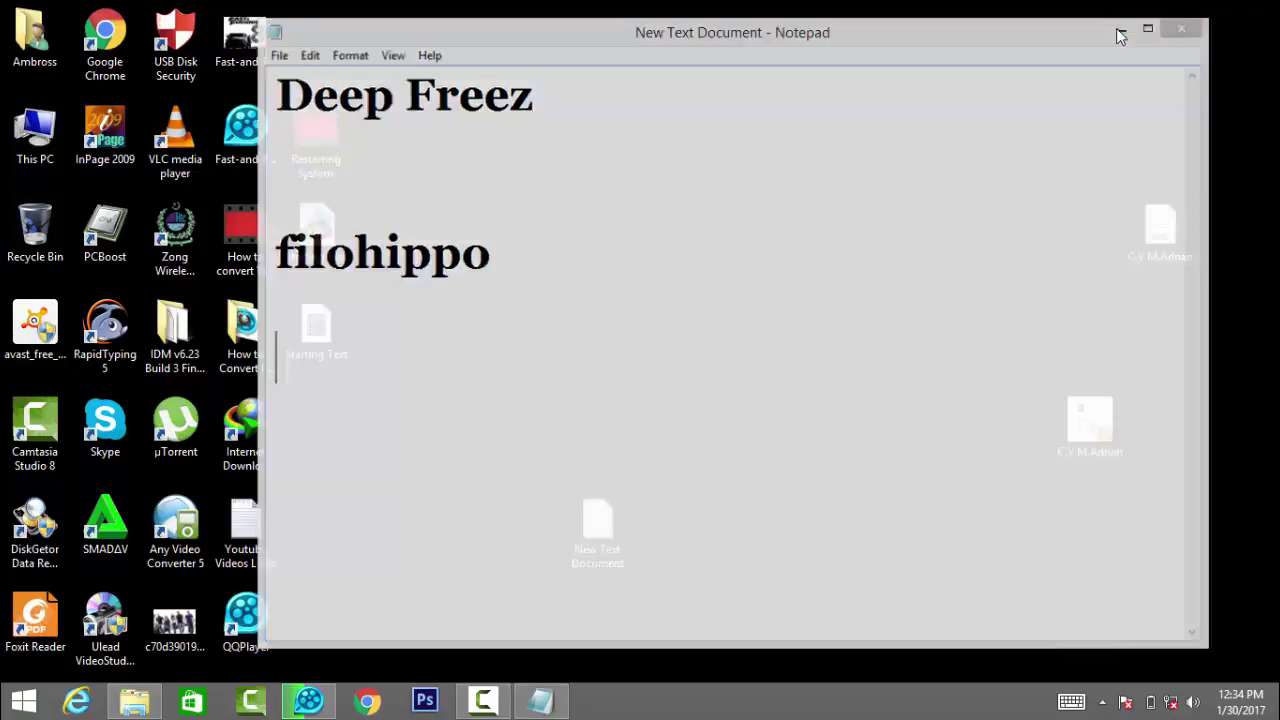
Step: Browse This PC to the Software folder on Software (F:) in a maximized Explorer window
double_click(35, 132)
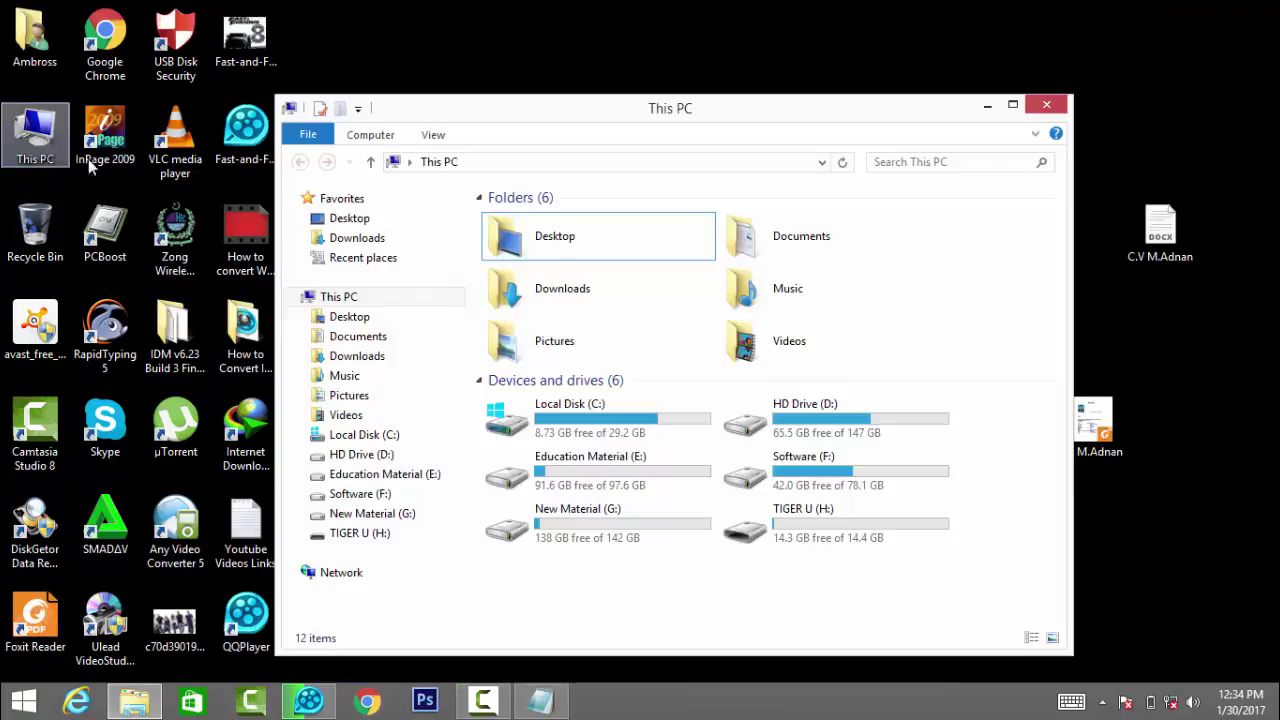
double_click(809, 110)
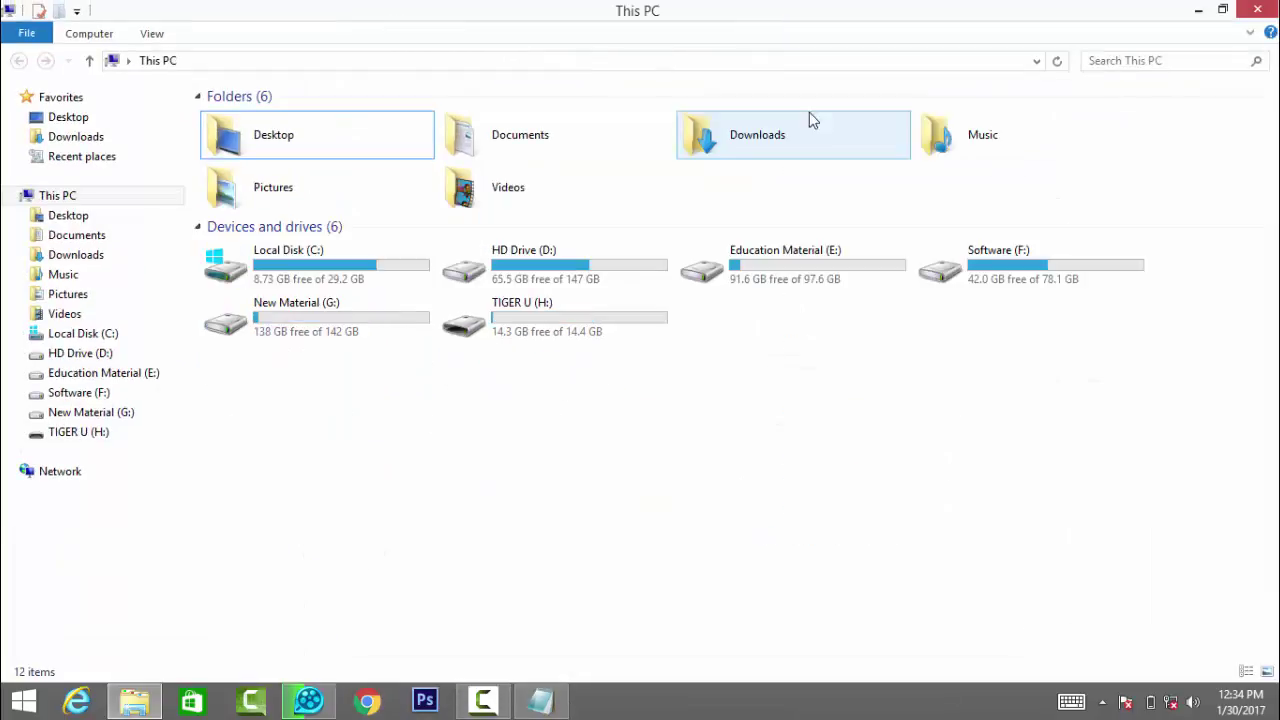
double_click(989, 277)
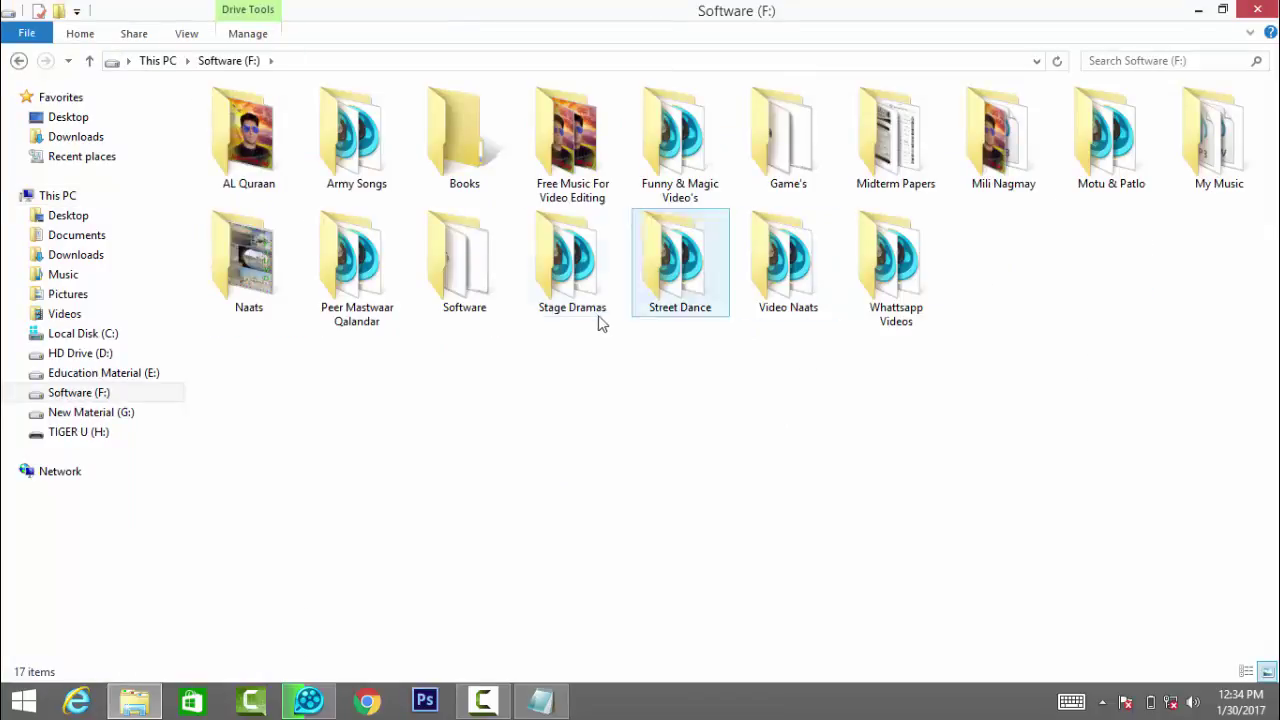
double_click(474, 263)
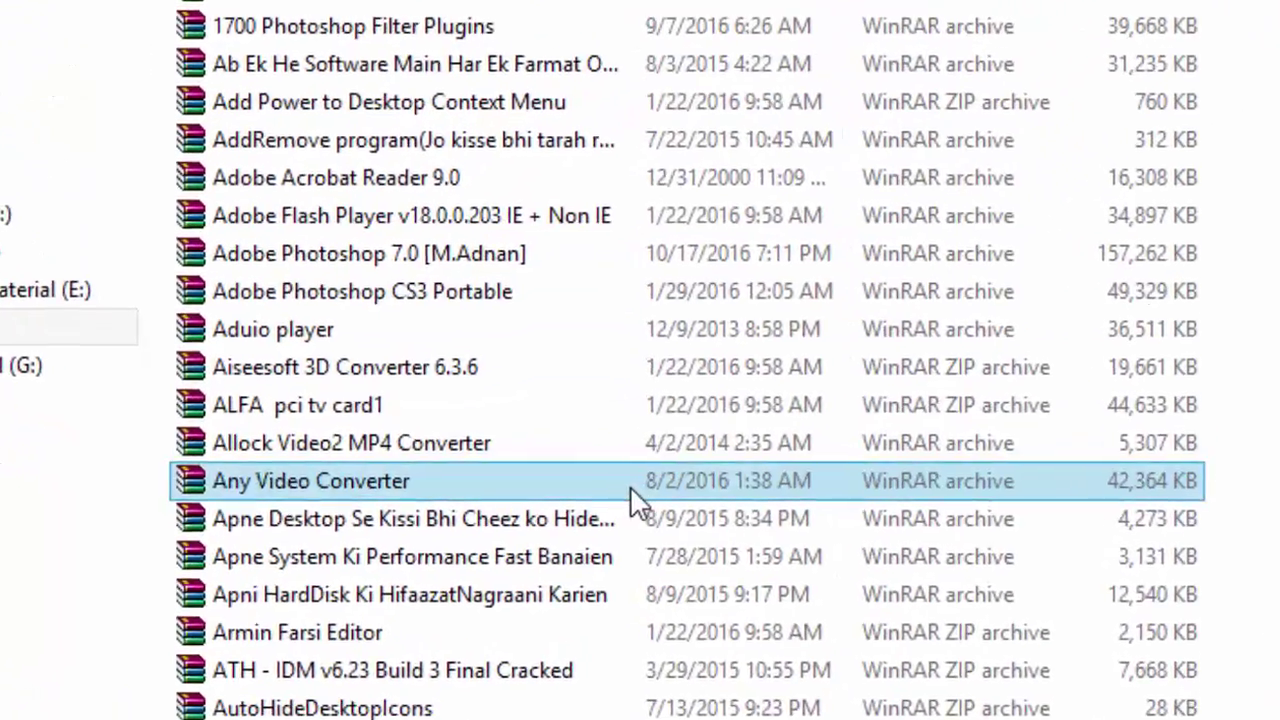
scroll(630, 486, down, 9)
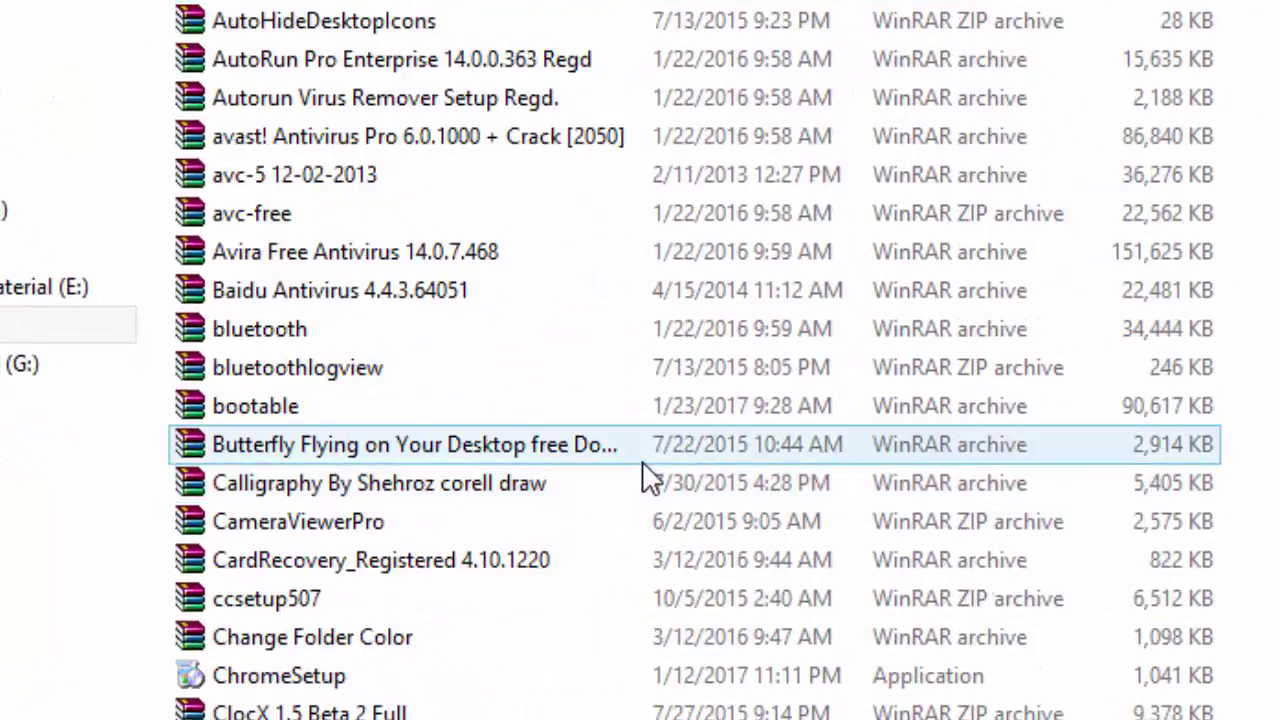
scroll(642, 459, down, 1)
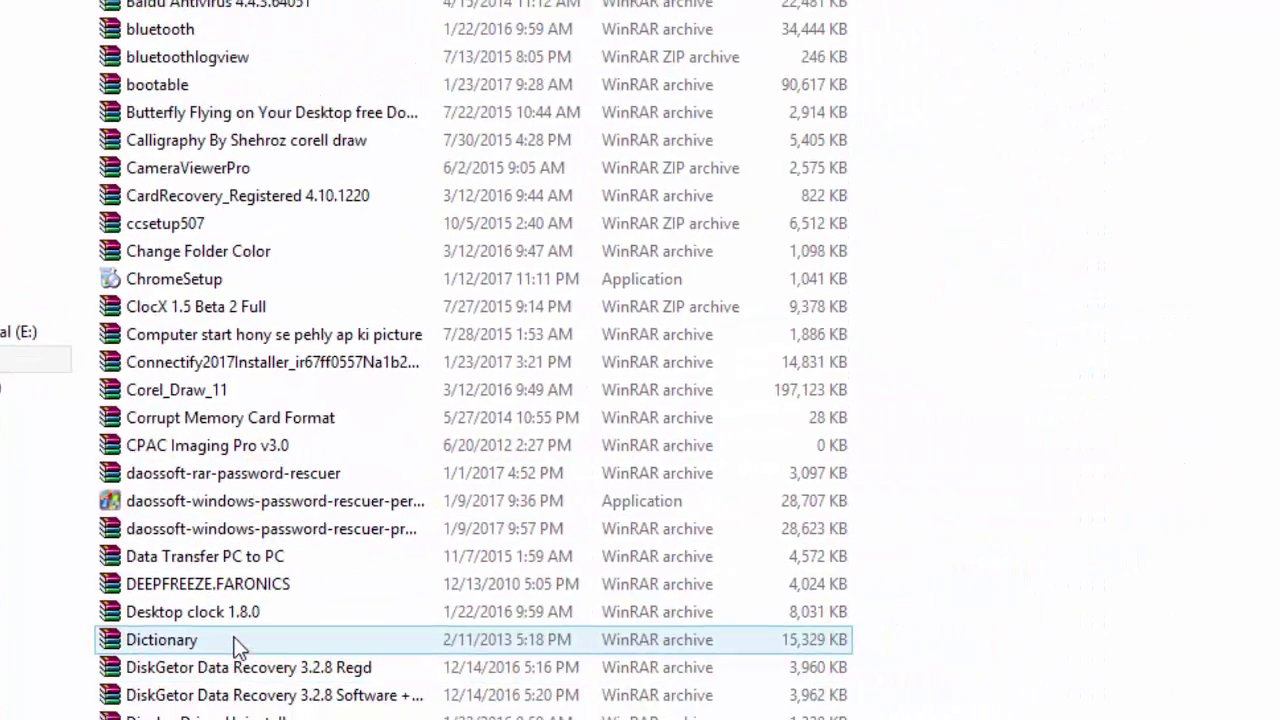
click(280, 698)
scroll(345, 460, down, 2)
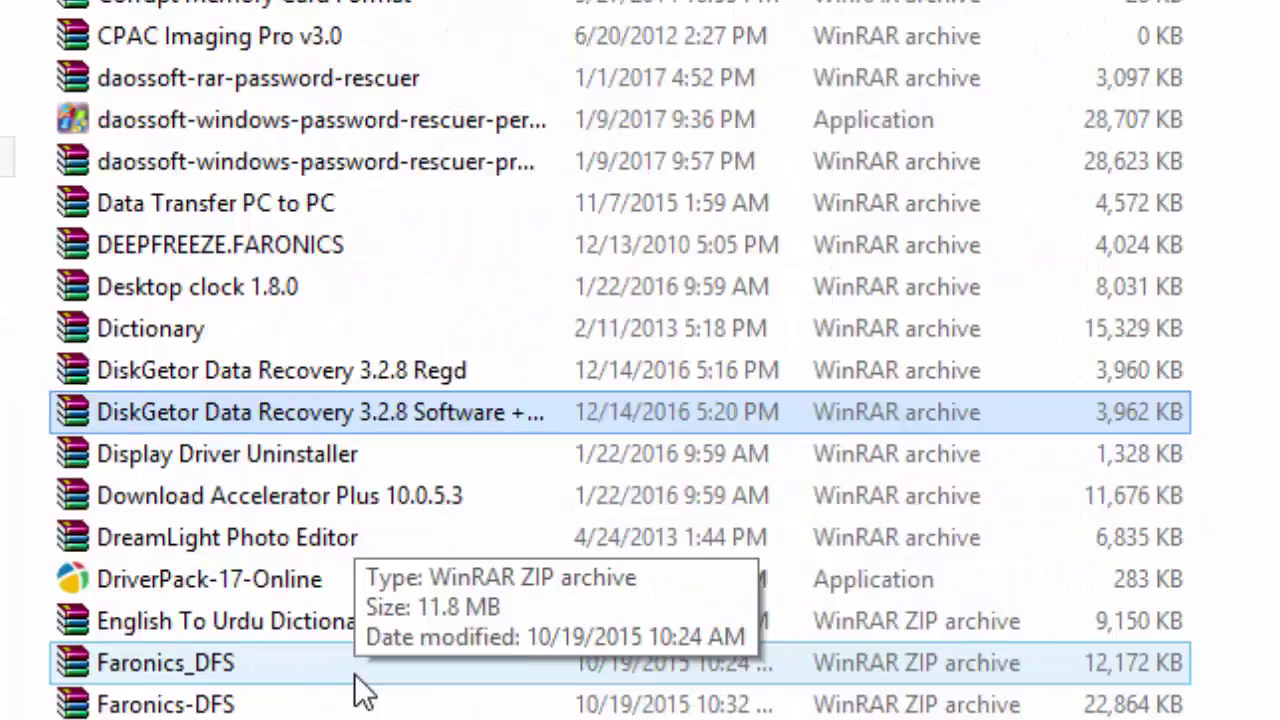
scroll(300, 705, down, 2)
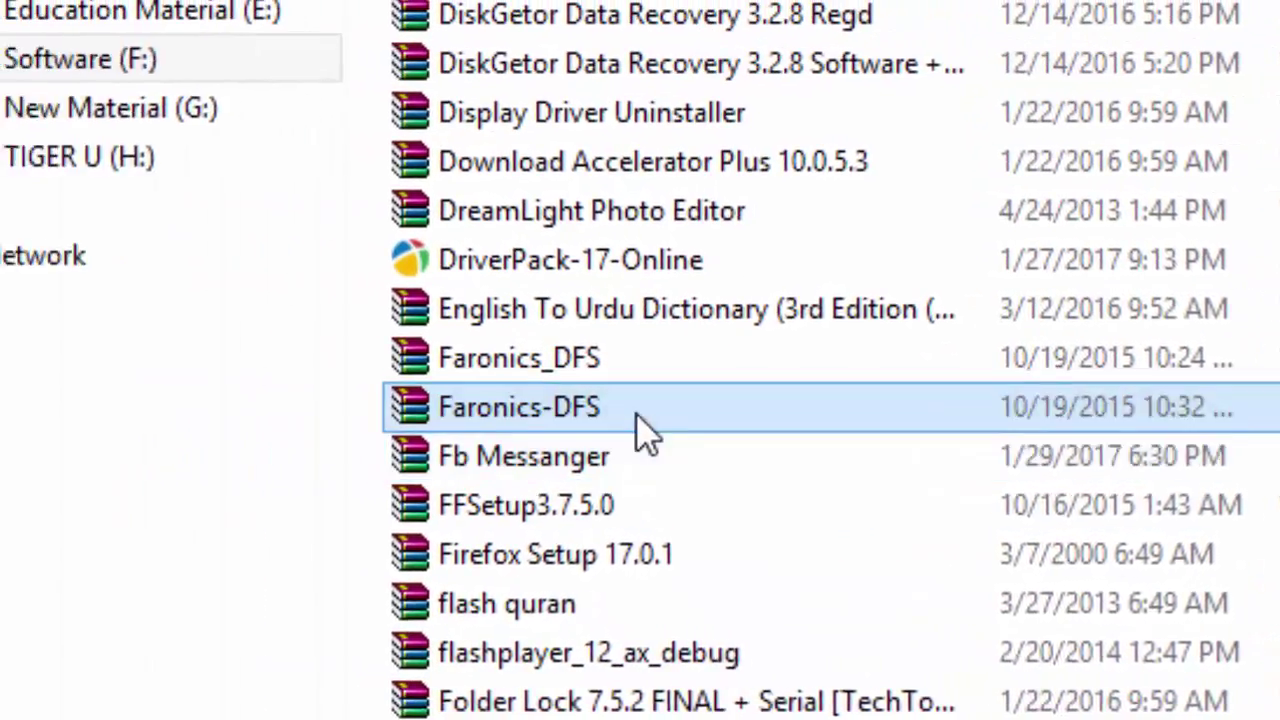
Step: Copy the Faronics_DFS archive
click(320, 396)
click(588, 361)
right_click(665, 362)
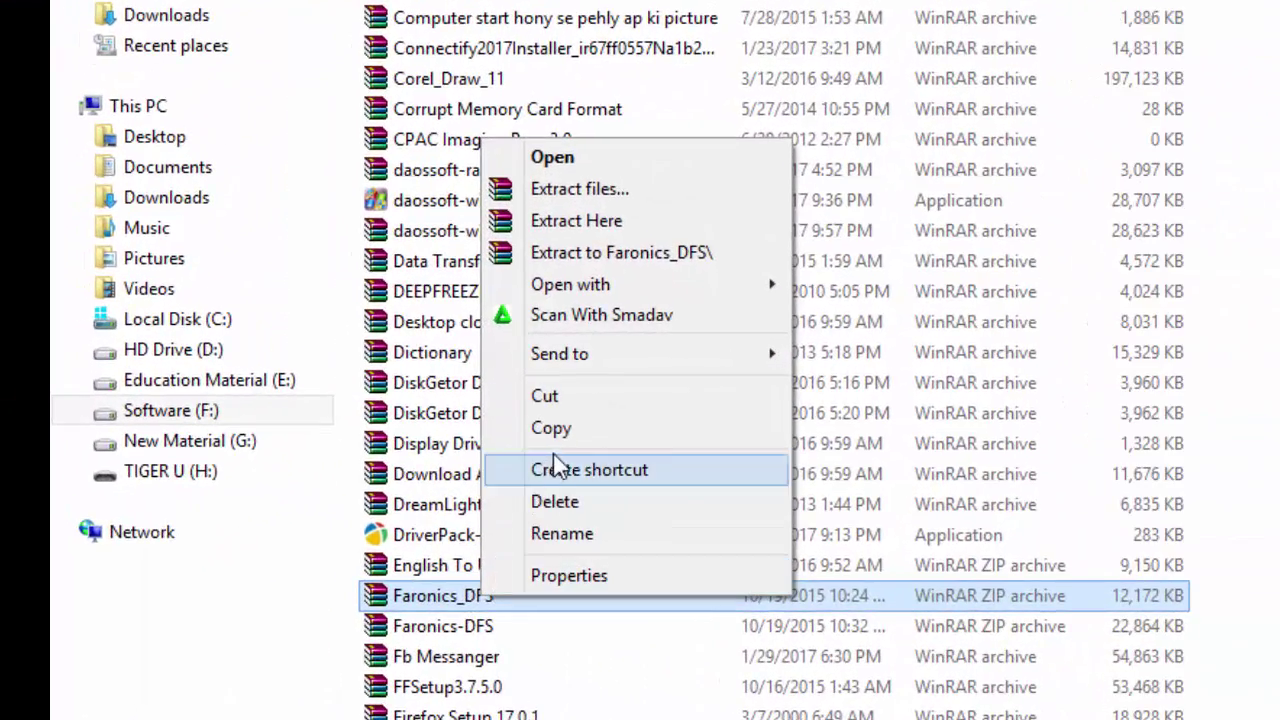
click(555, 428)
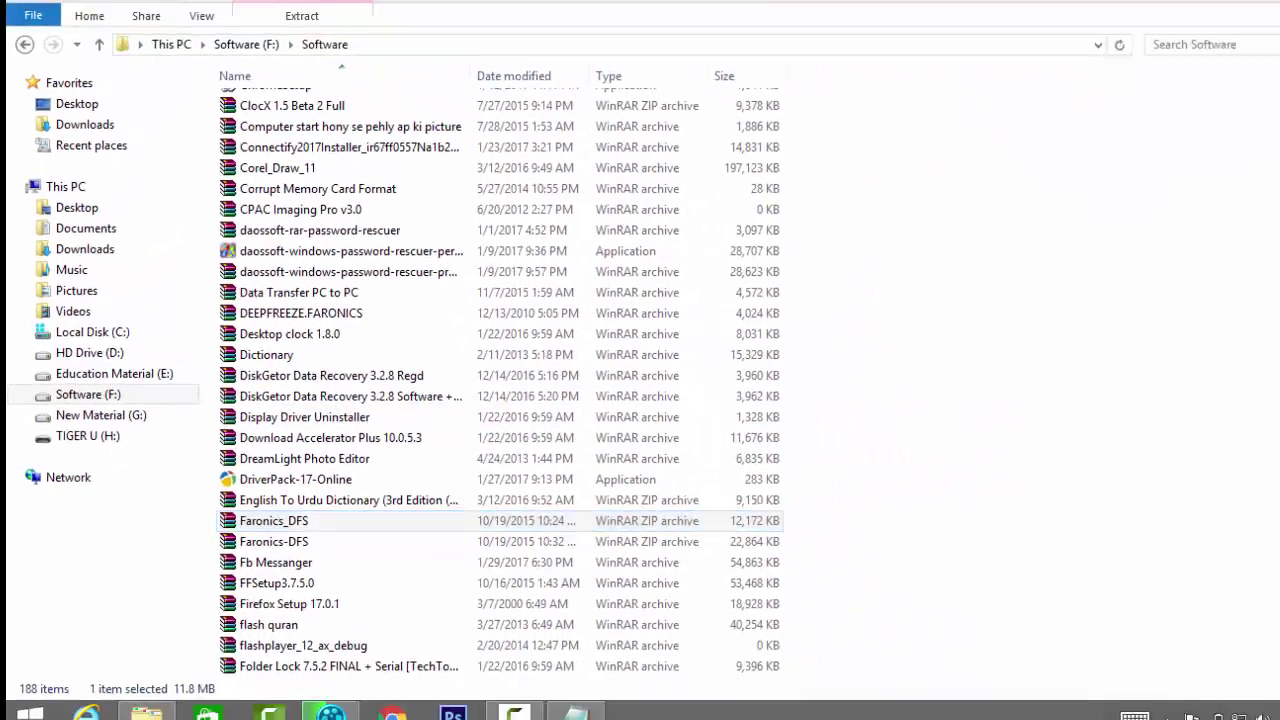
Step: Paste Faronics_DFS onto the desktop's top-right corner and bring the Notepad notes back
click(1198, 10)
right_click(1128, 99)
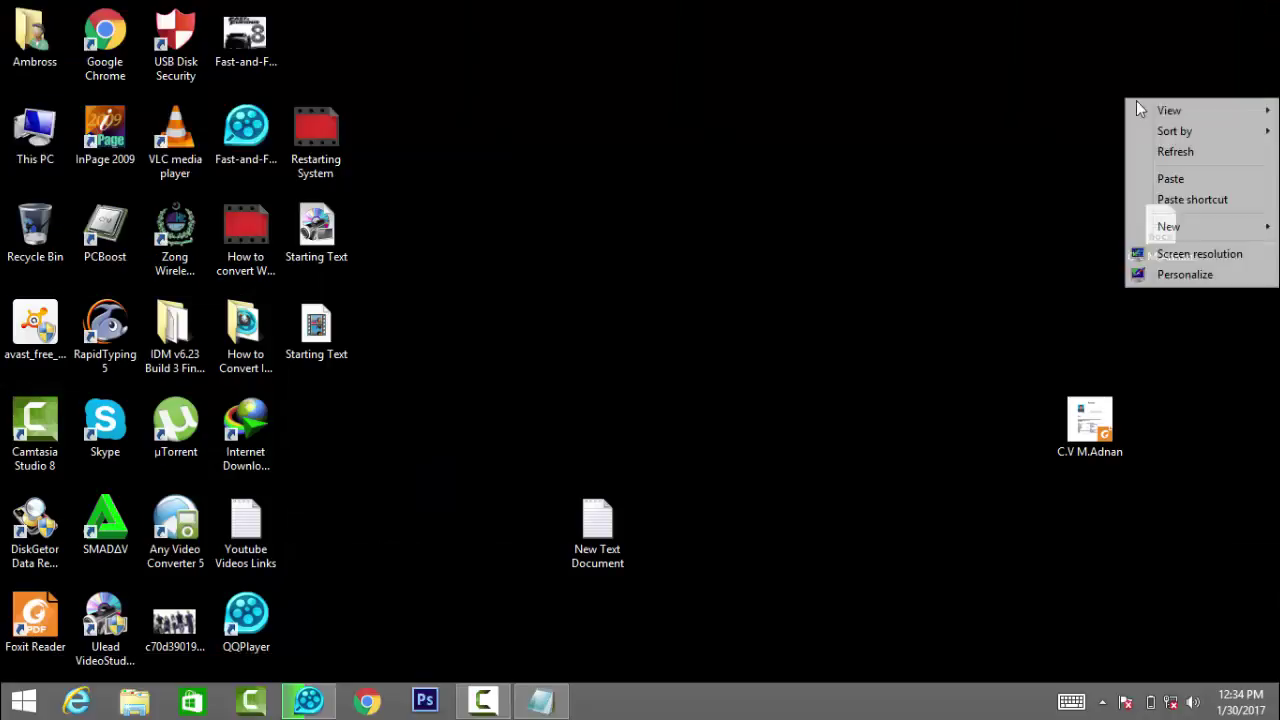
click(1171, 179)
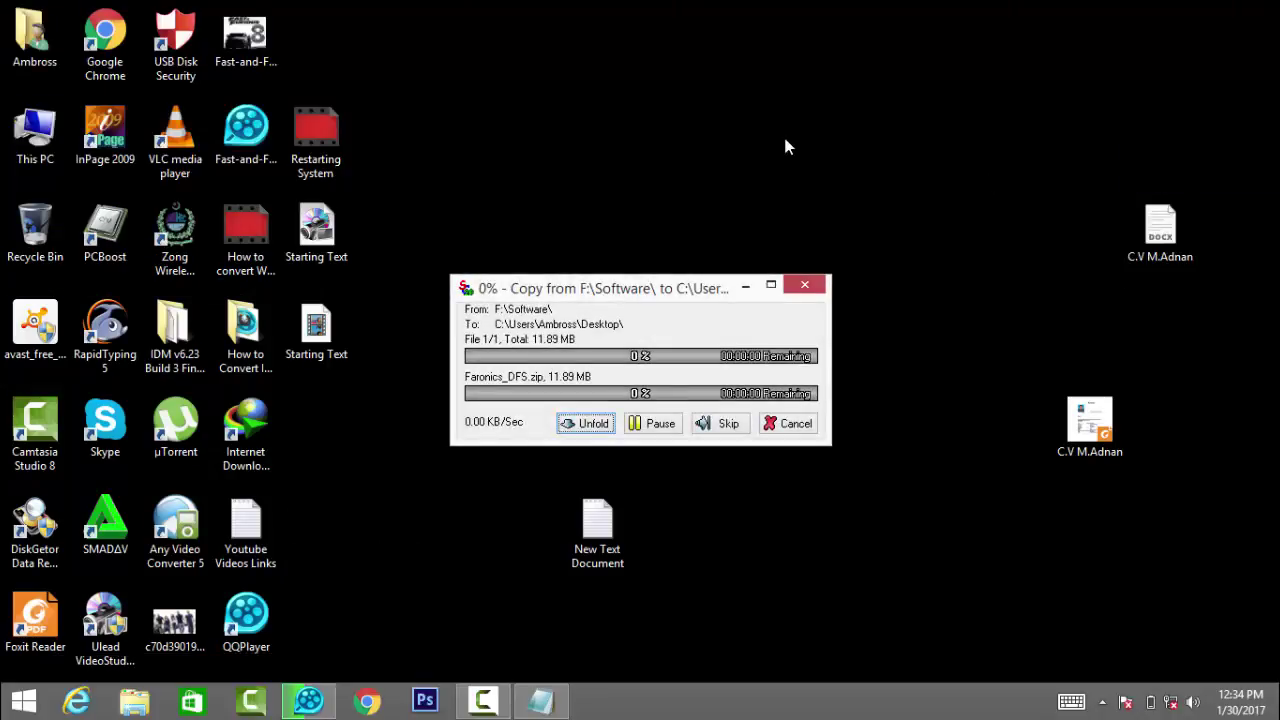
drag(316, 40, 1108, 90)
click(1034, 139)
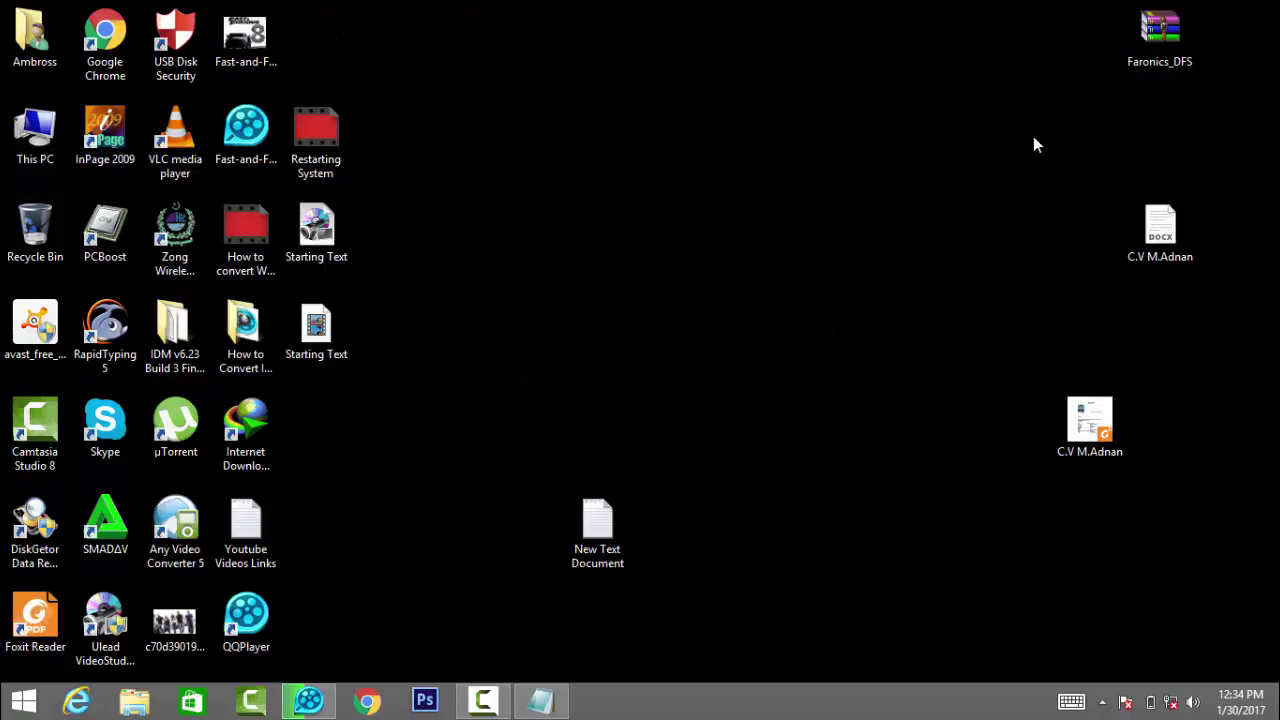
click(542, 700)
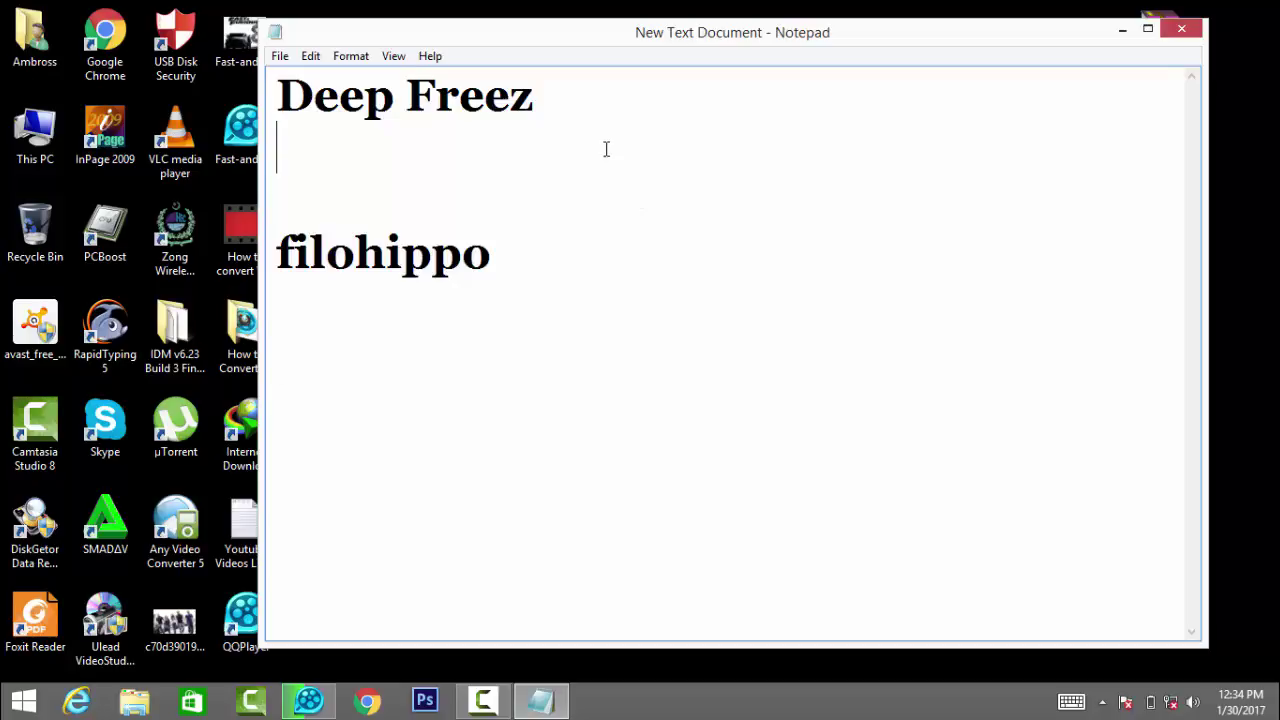
Step: Insert a new line 'Faronics' between 'Deep Freez' and 'filohippo' in the notes
key(Return)
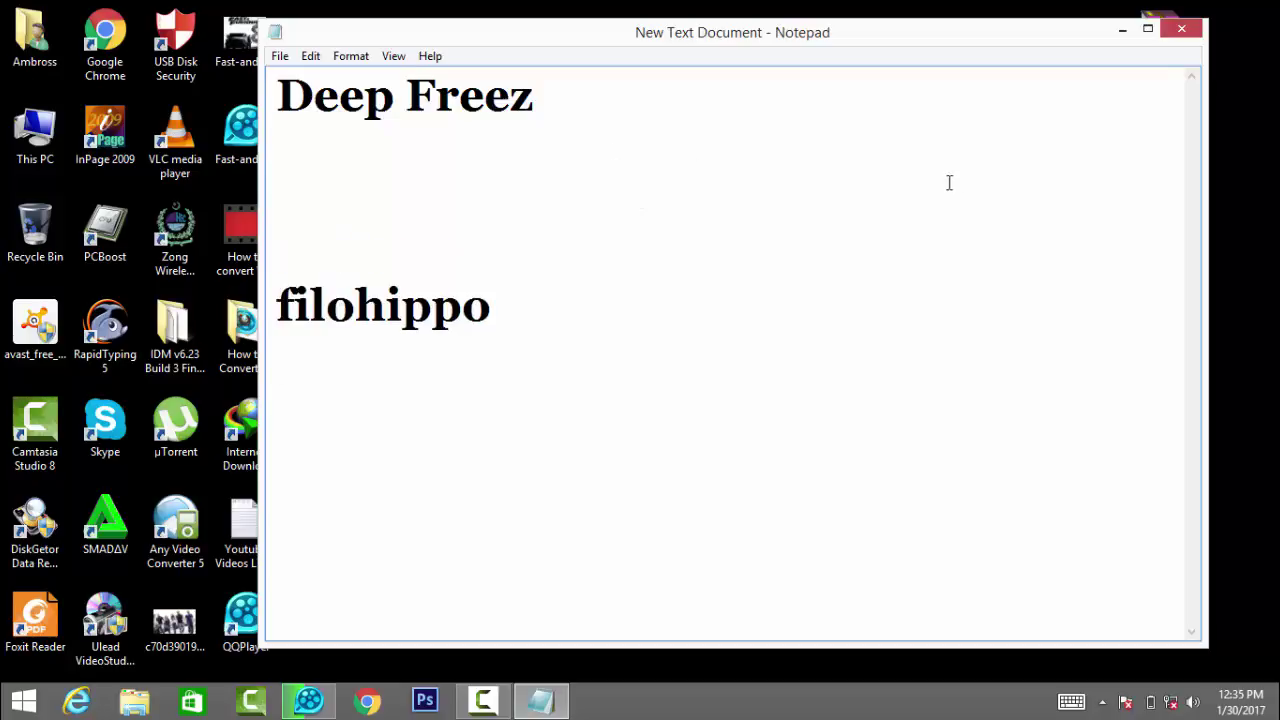
drag(953, 47, 815, 55)
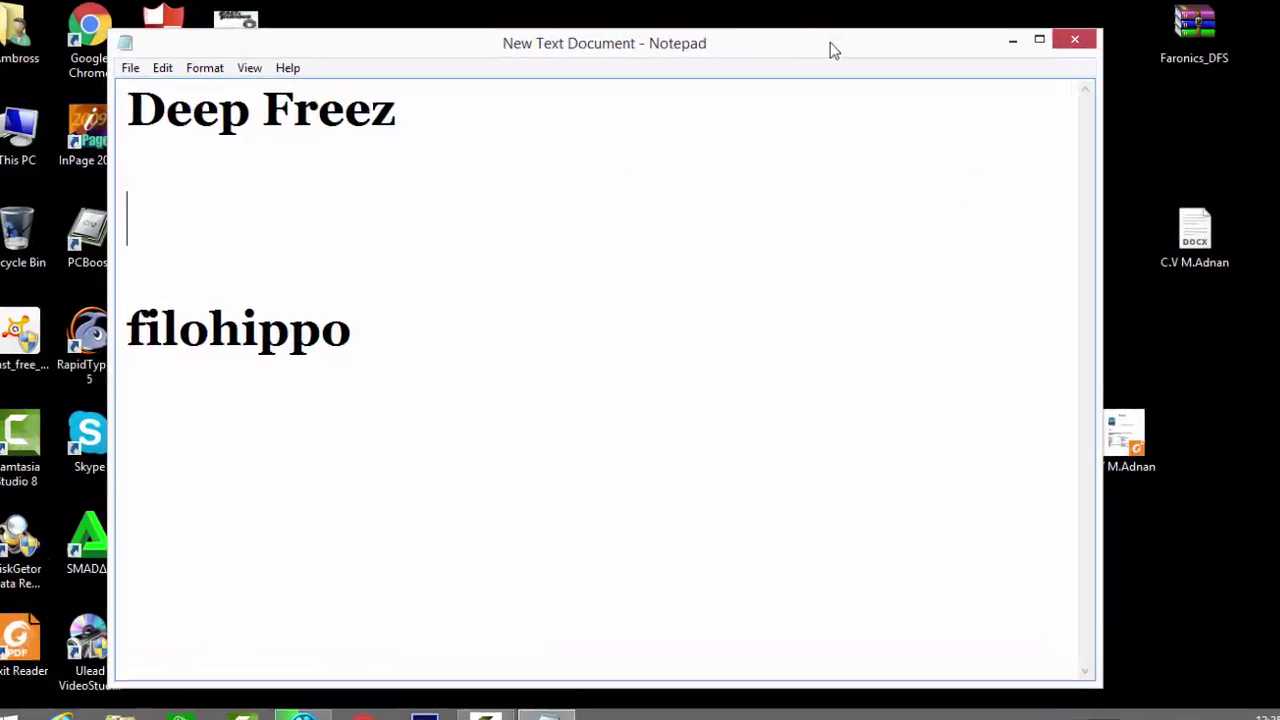
text(Faroni)
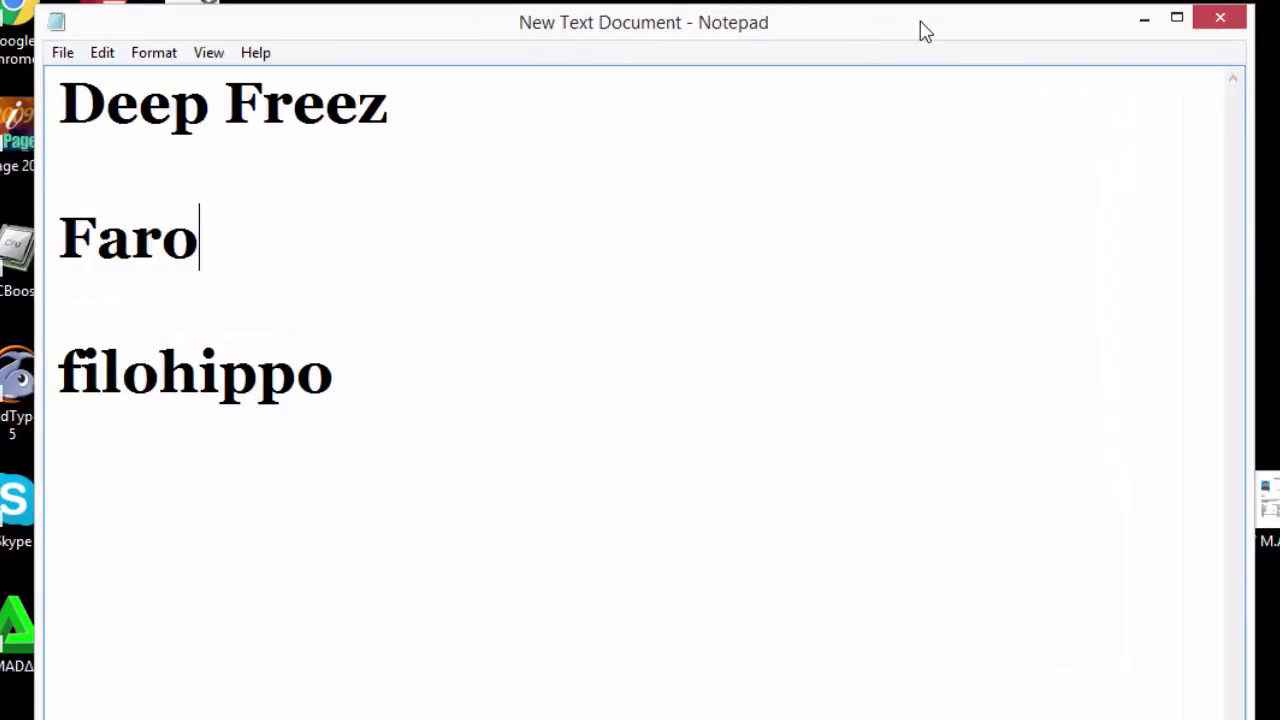
text(cs)
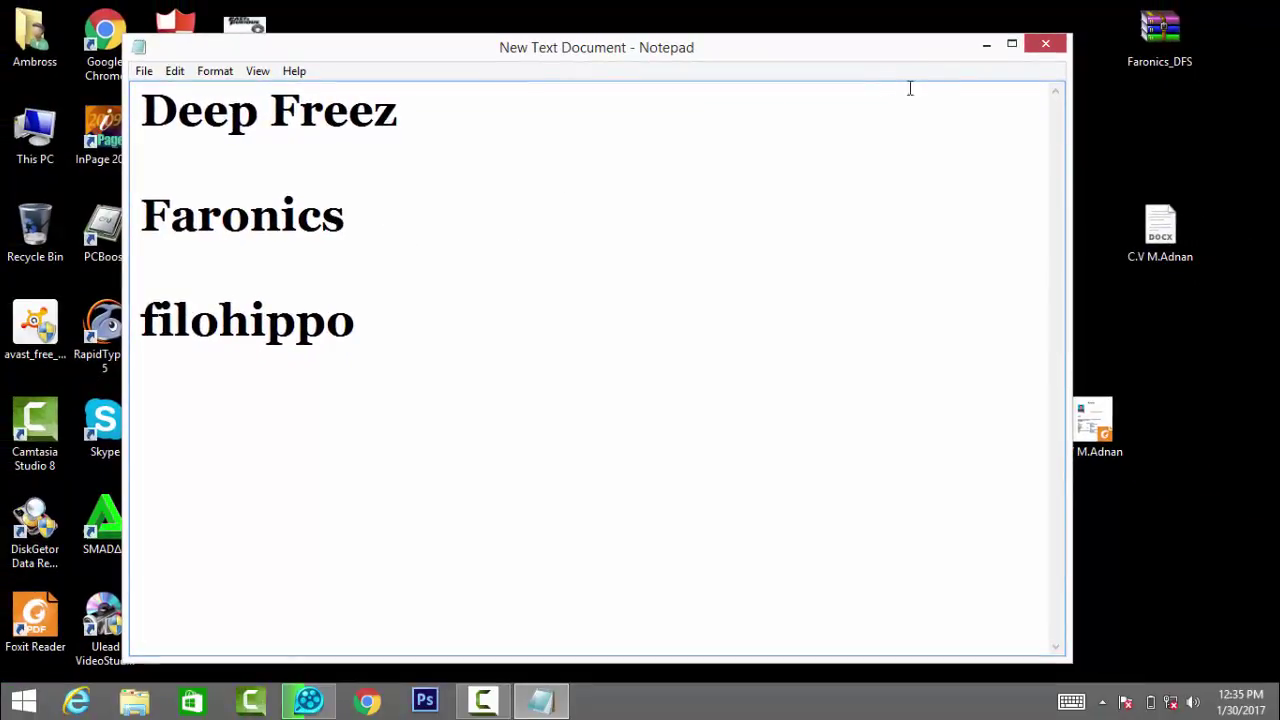
Step: Open Faronics_DFS.zip in WinRAR and launch DFStd.exe from its Faronics_DFS folder
click(986, 44)
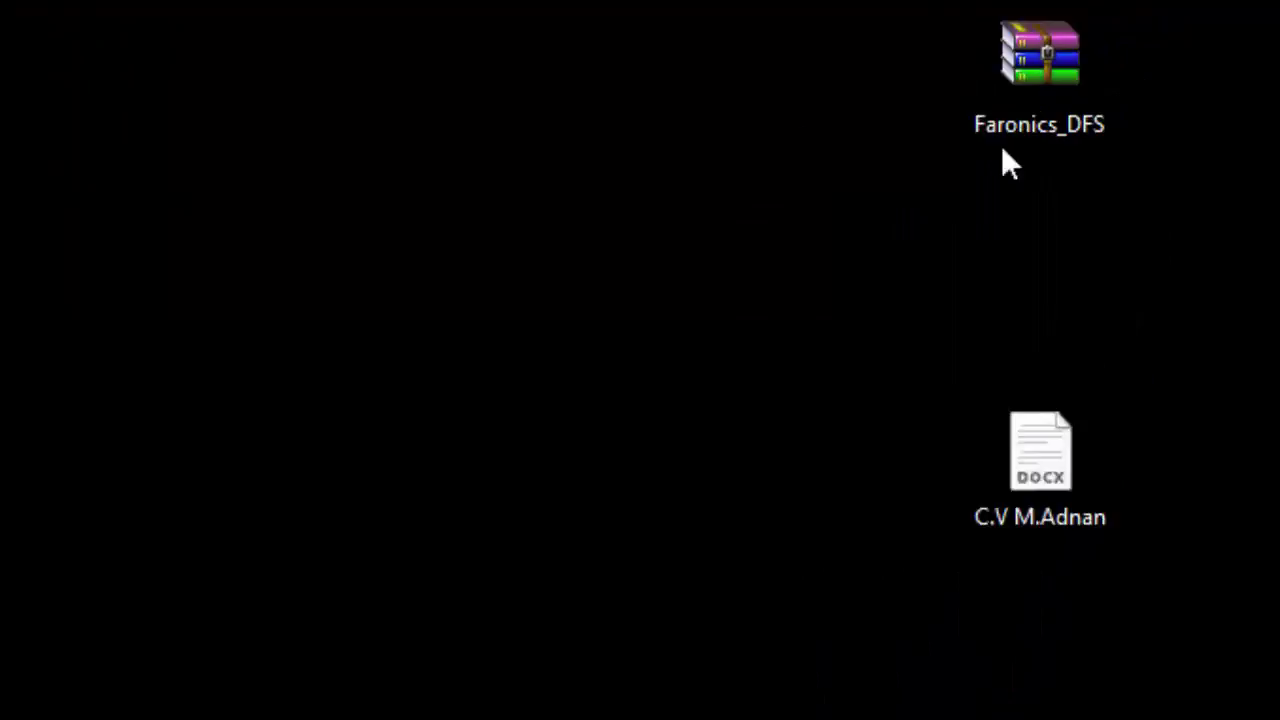
double_click(1037, 142)
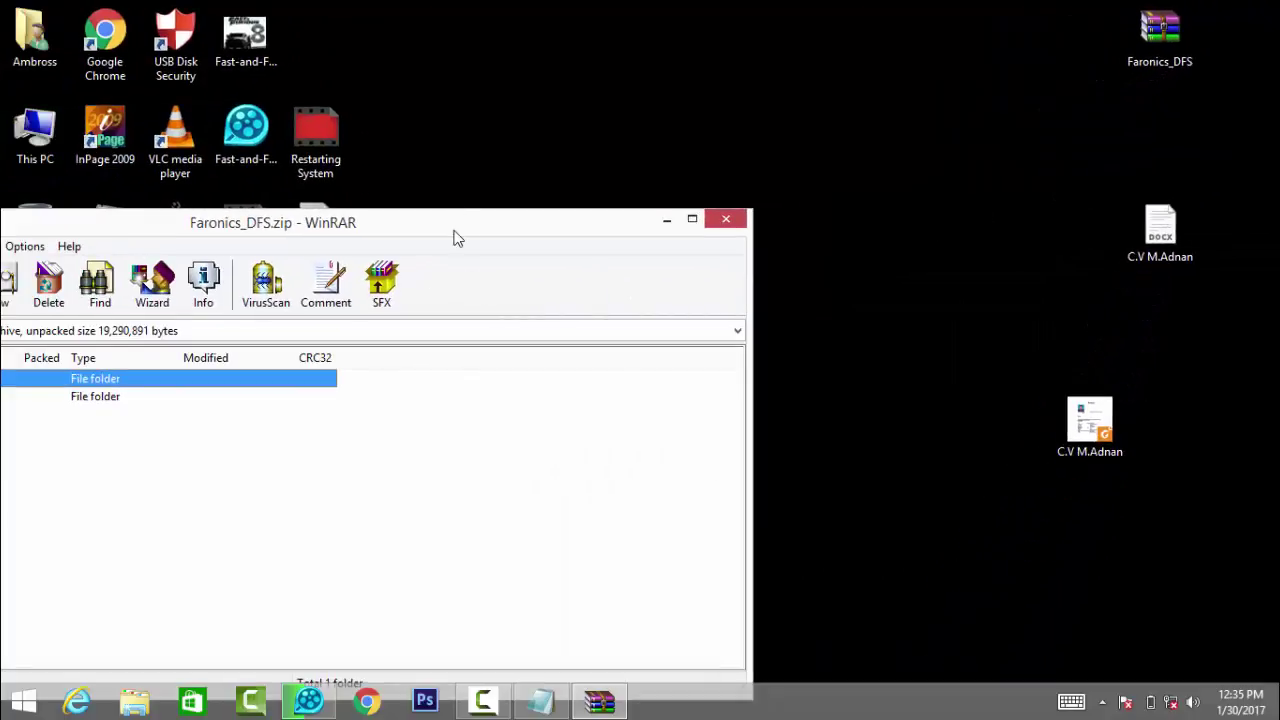
drag(453, 238, 827, 10)
double_click(551, 194)
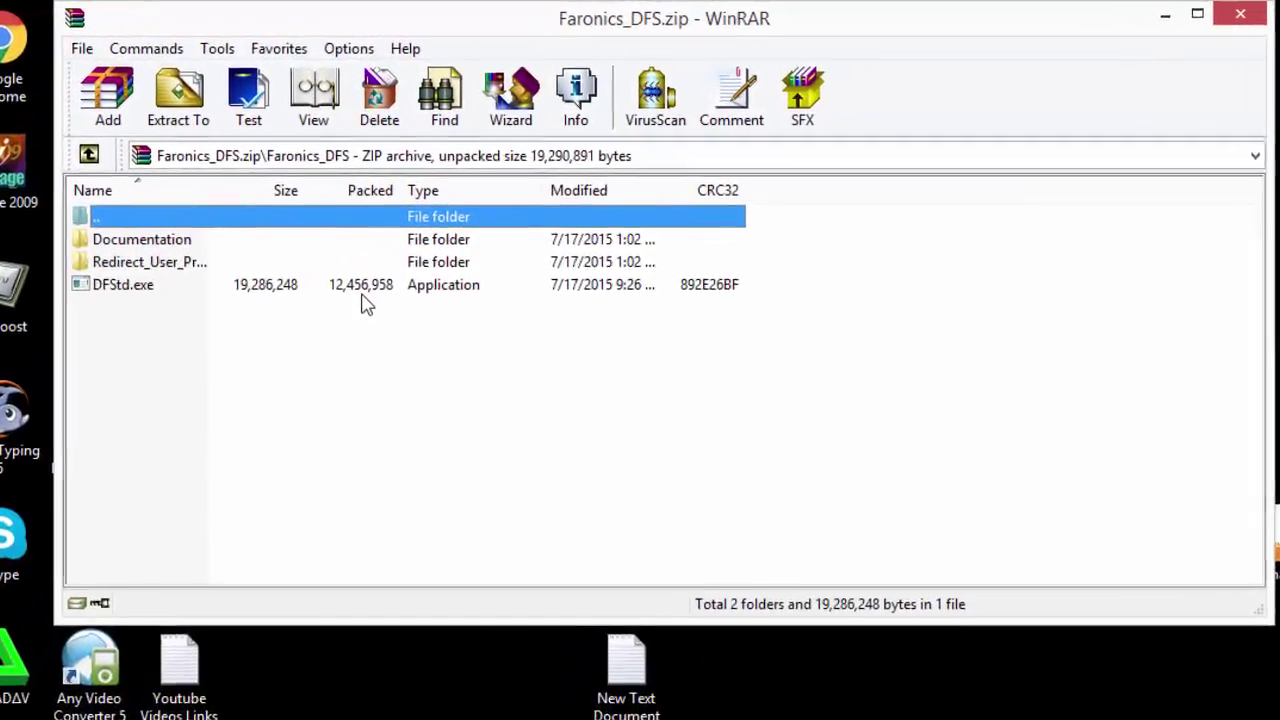
click(378, 250)
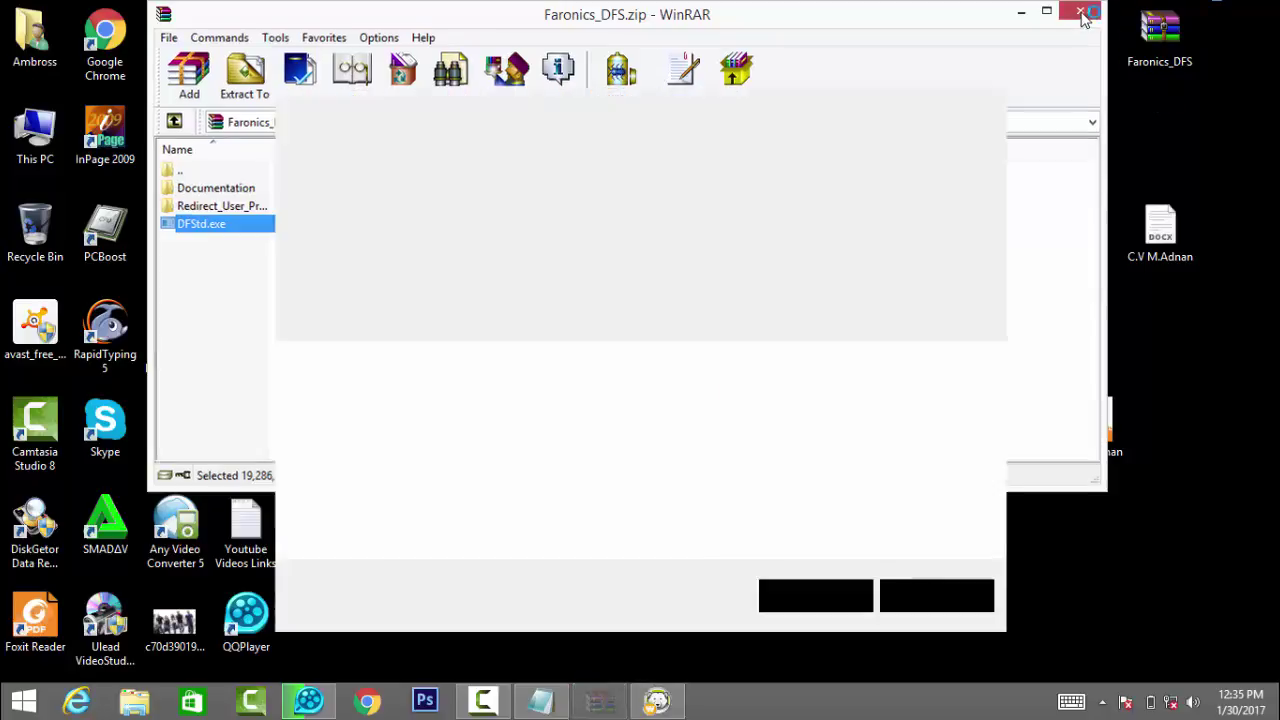
Step: Close WinRAR, pass the installer's welcome page and accept the licence agreement
click(1082, 14)
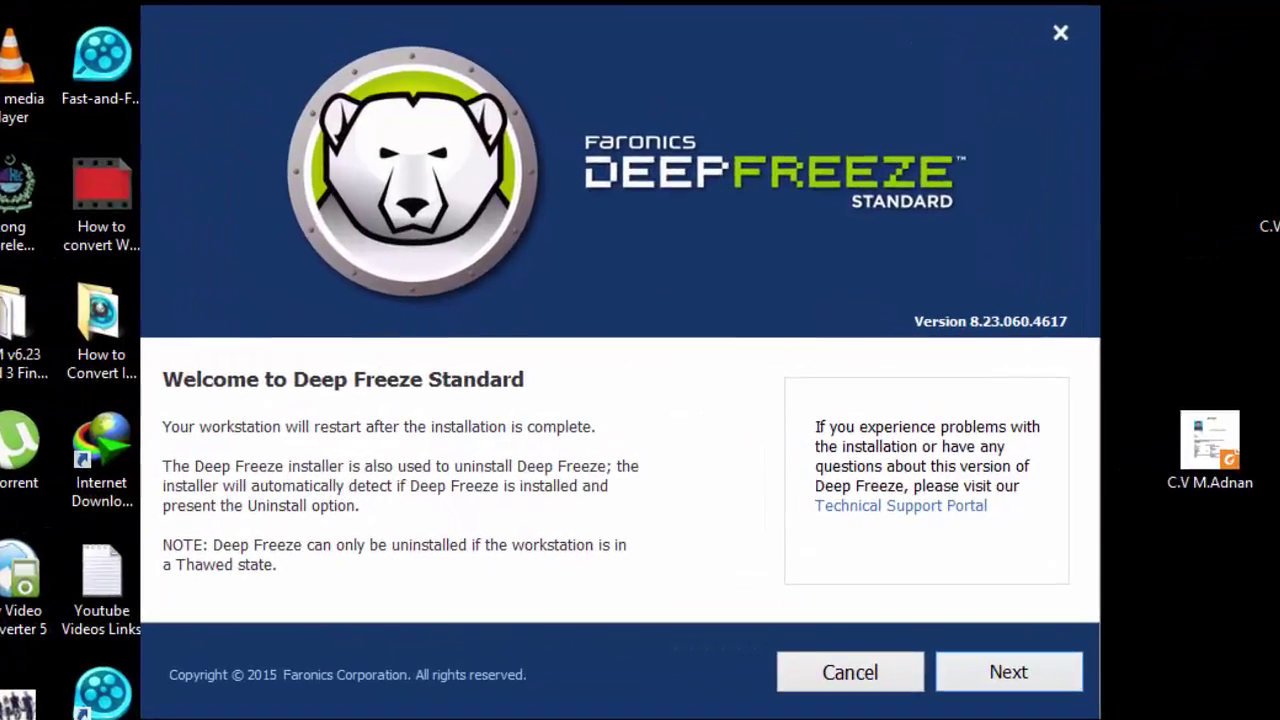
drag(837, 63, 802, 0)
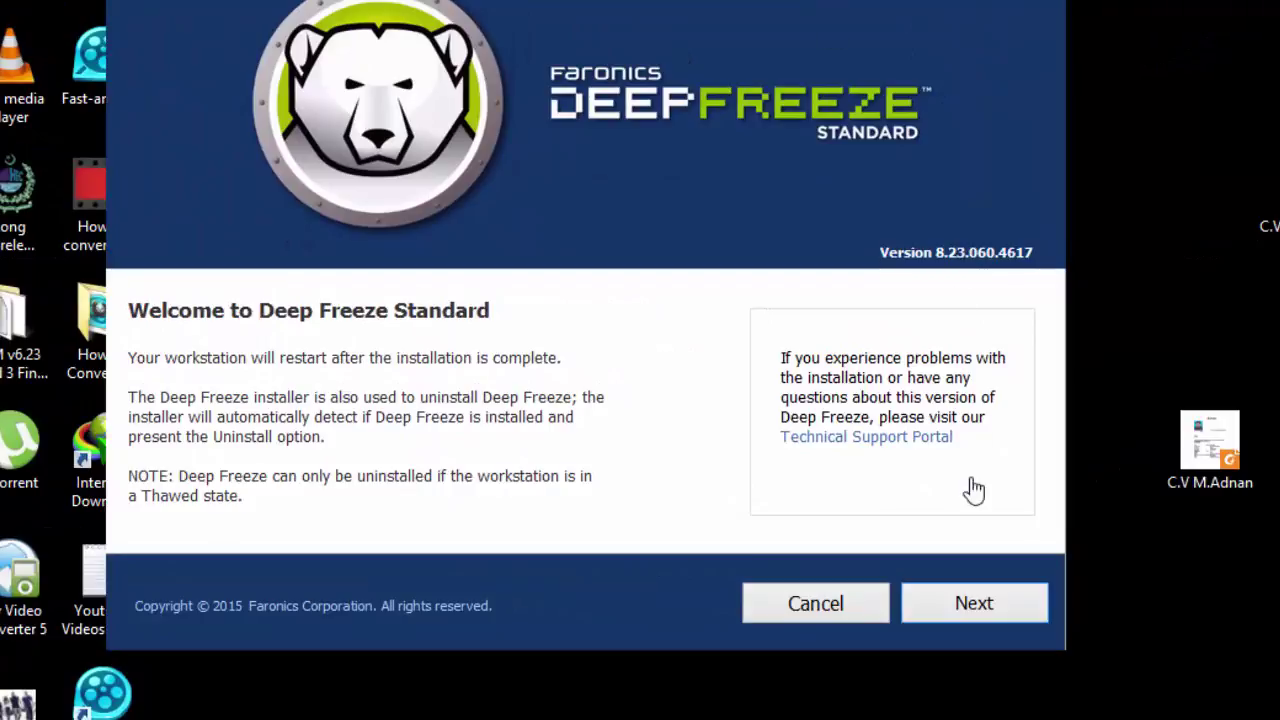
click(991, 603)
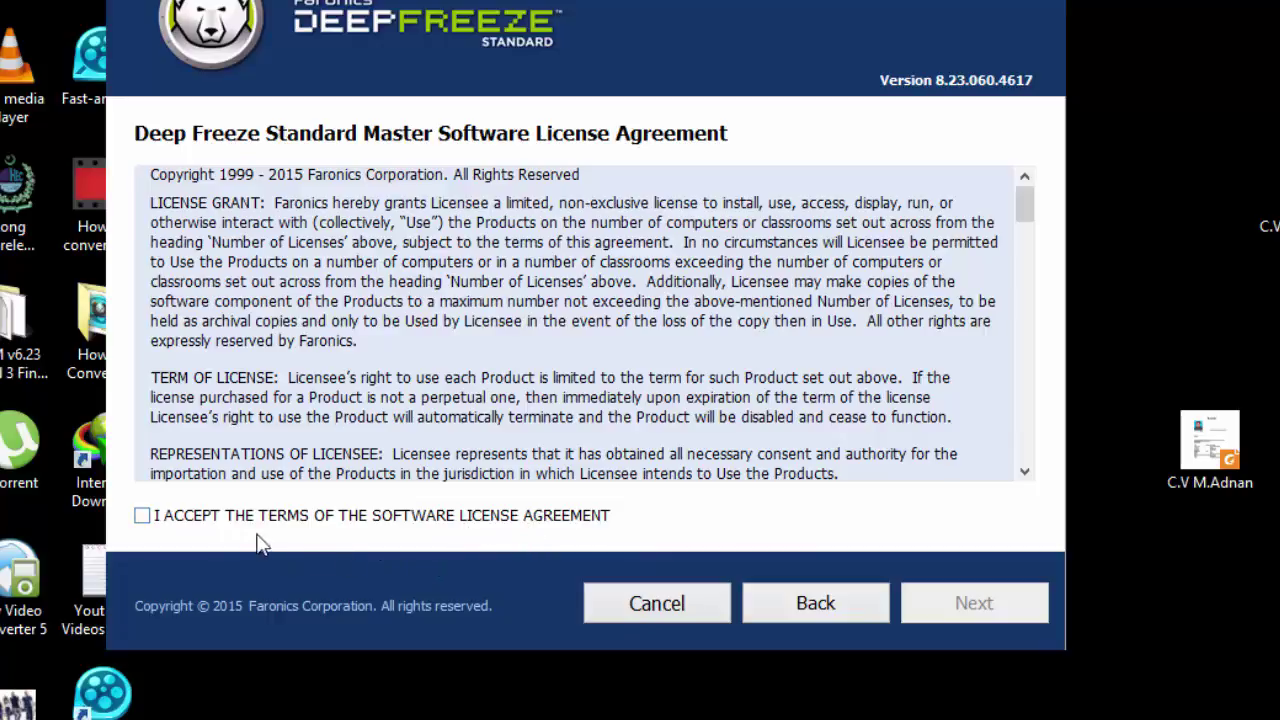
click(143, 518)
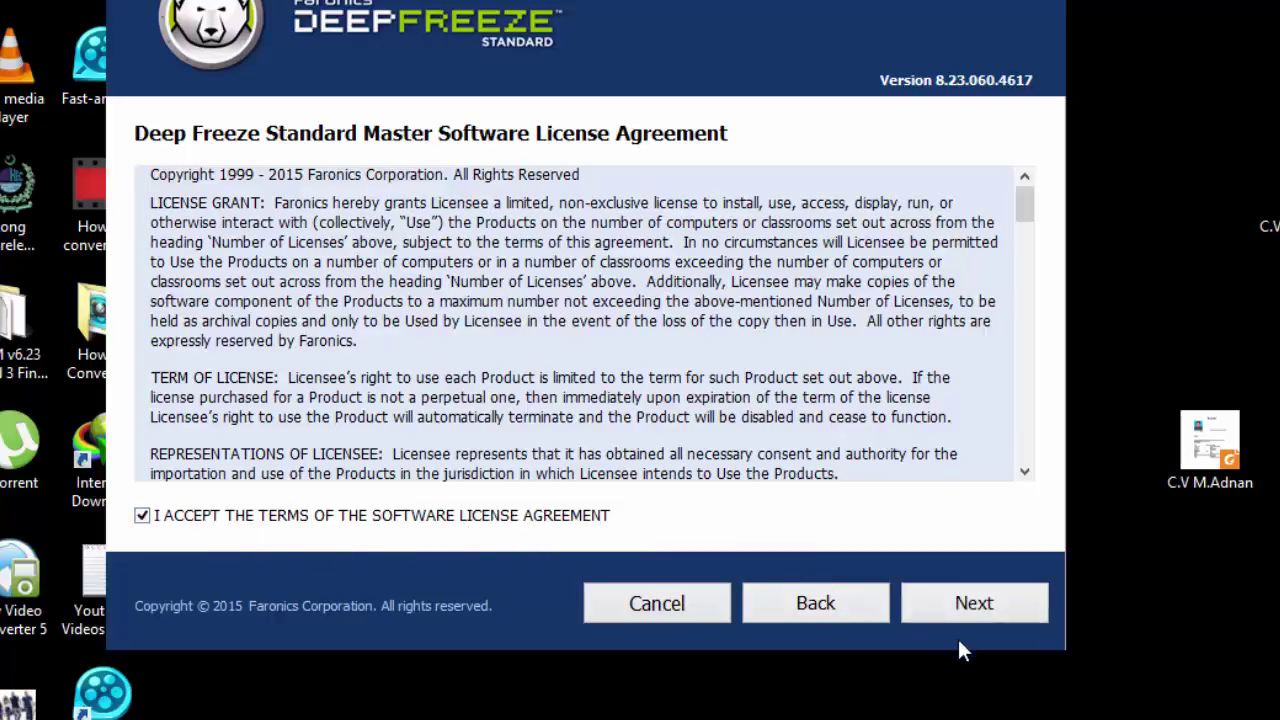
click(962, 608)
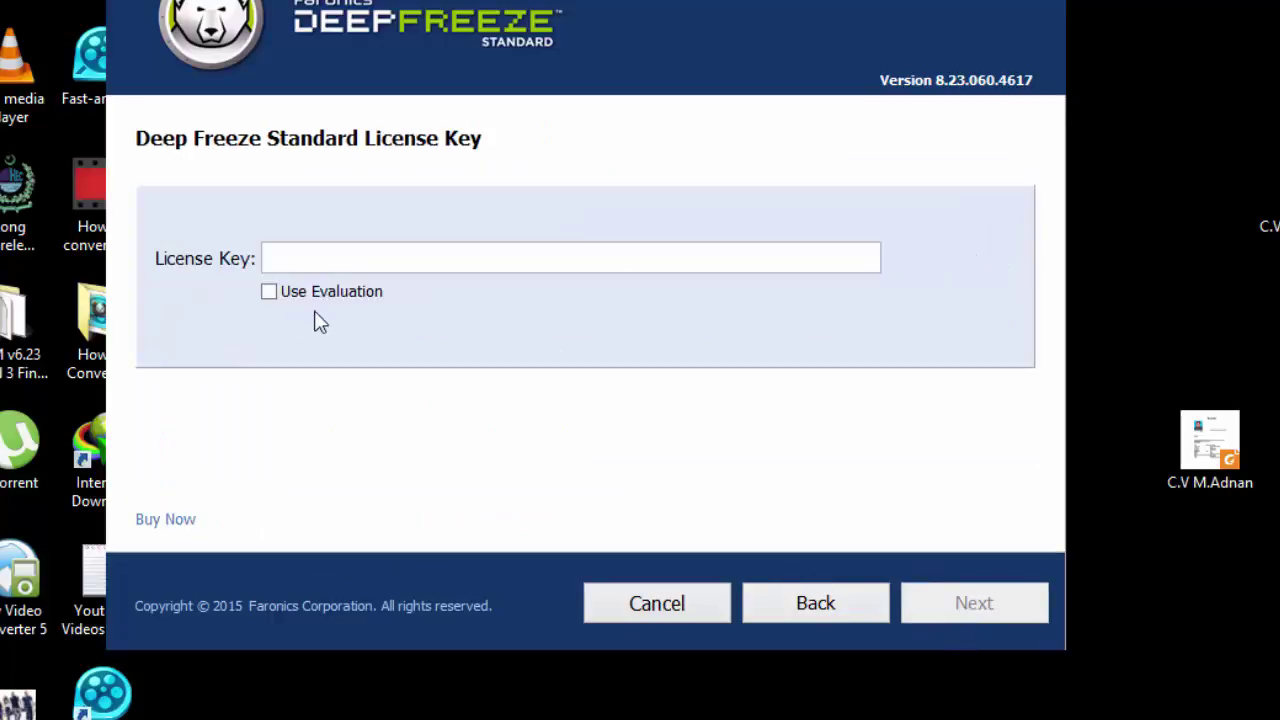
Step: Choose Use Evaluation instead of a licence key and continue to Frozen Drives Configuration
click(308, 257)
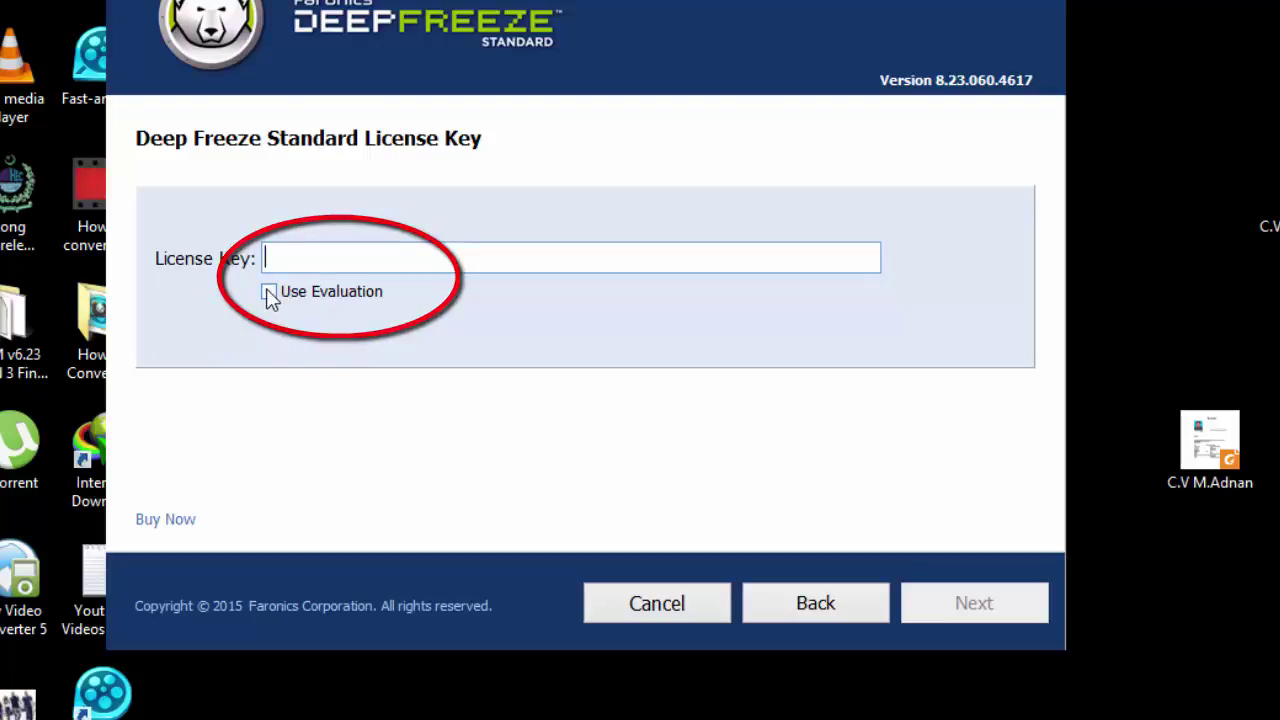
click(270, 293)
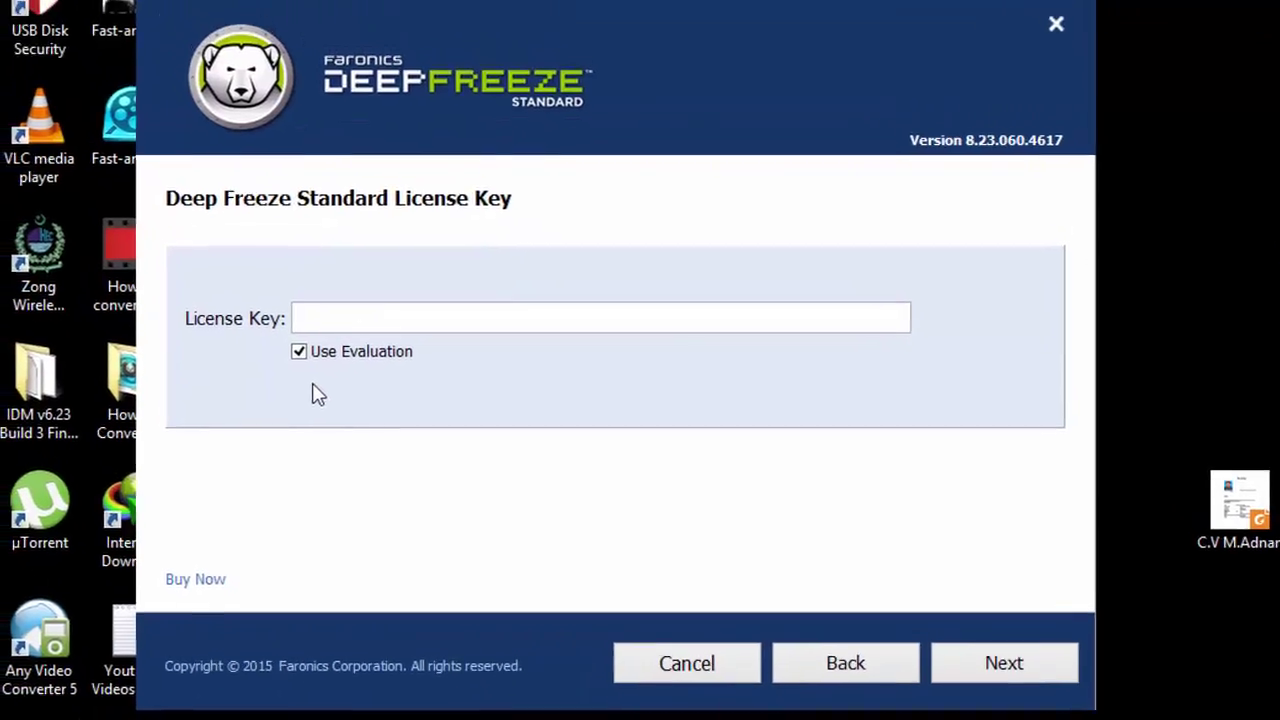
click(1046, 686)
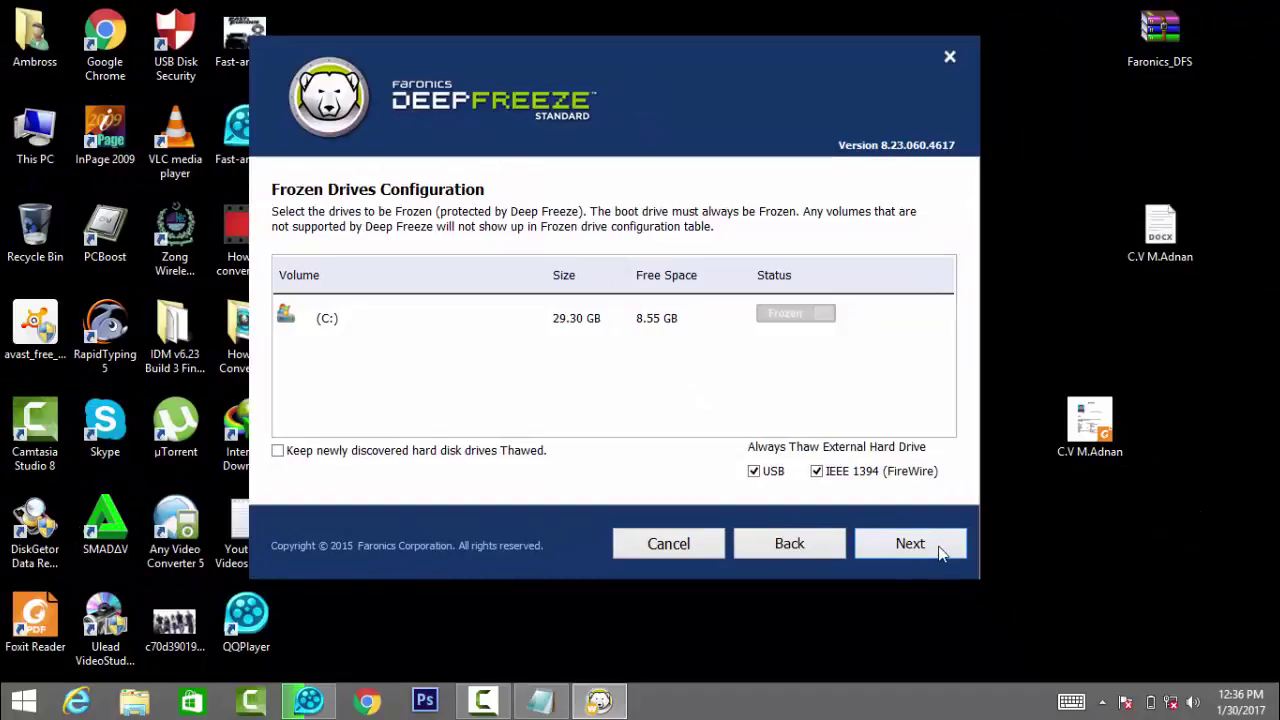
Step: Keep C: Frozen and default ThawSpace, dismiss the low battery warning, and install
click(910, 543)
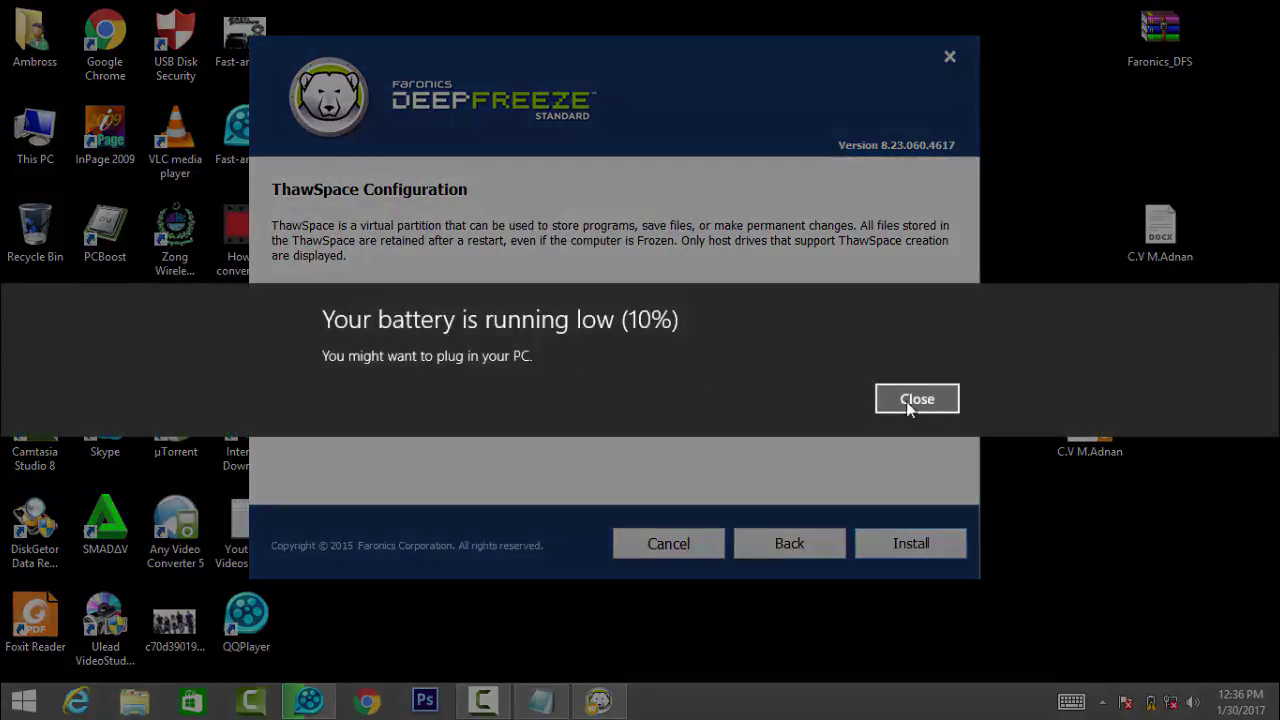
click(908, 400)
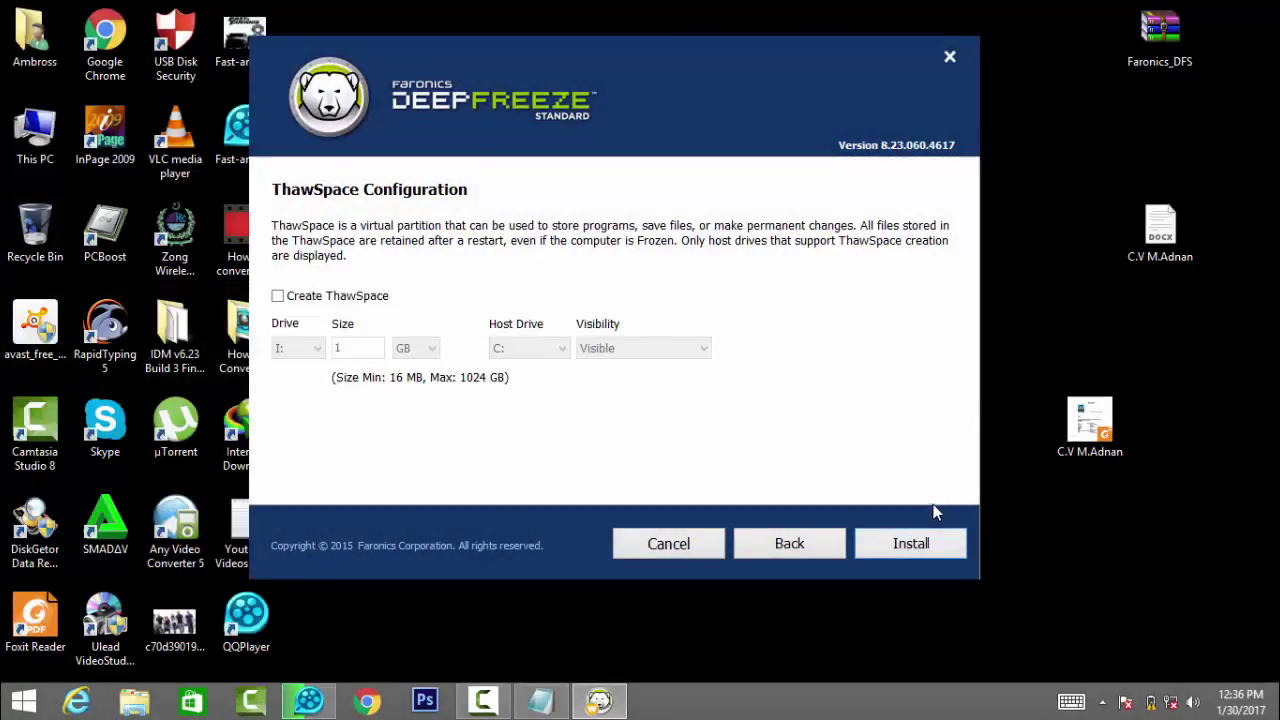
click(925, 544)
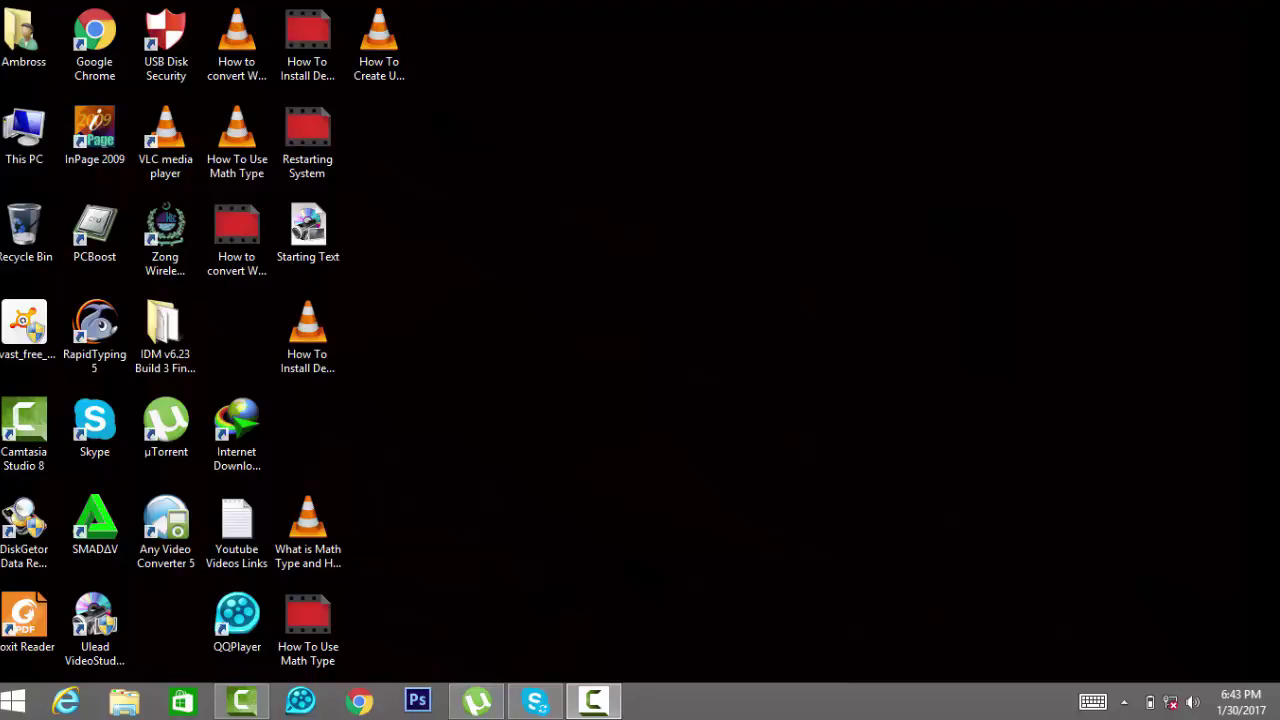
Step: Launch Deep Freeze Standard from its hidden system tray icon
click(1124, 702)
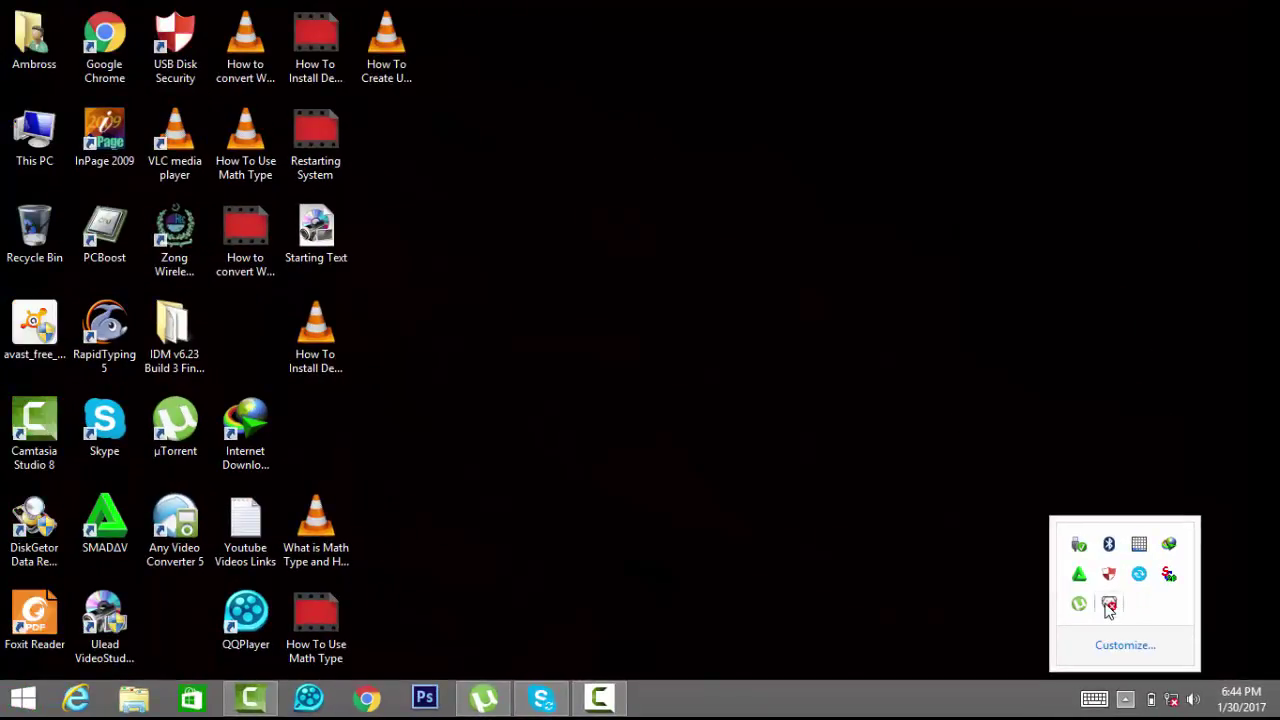
shift+double_click(1108, 605)
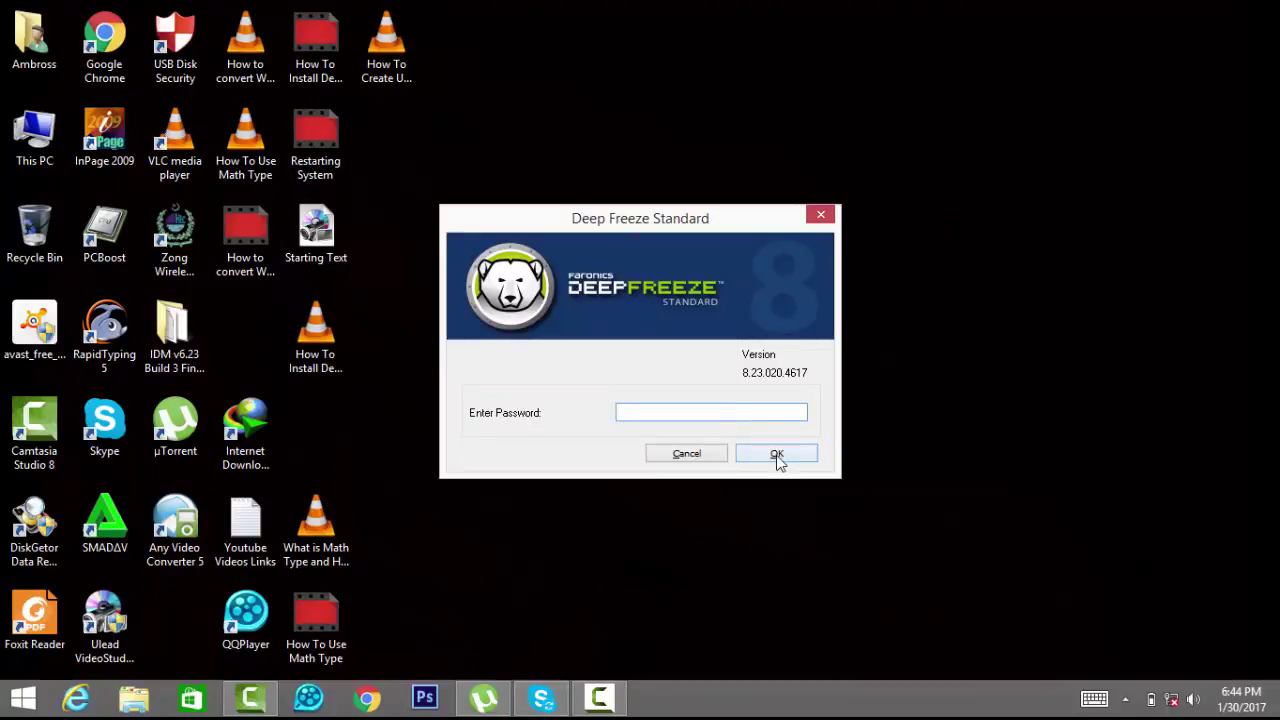
Step: Log in to Deep Freeze without a password and set the next boot to Boot Frozen
click(778, 456)
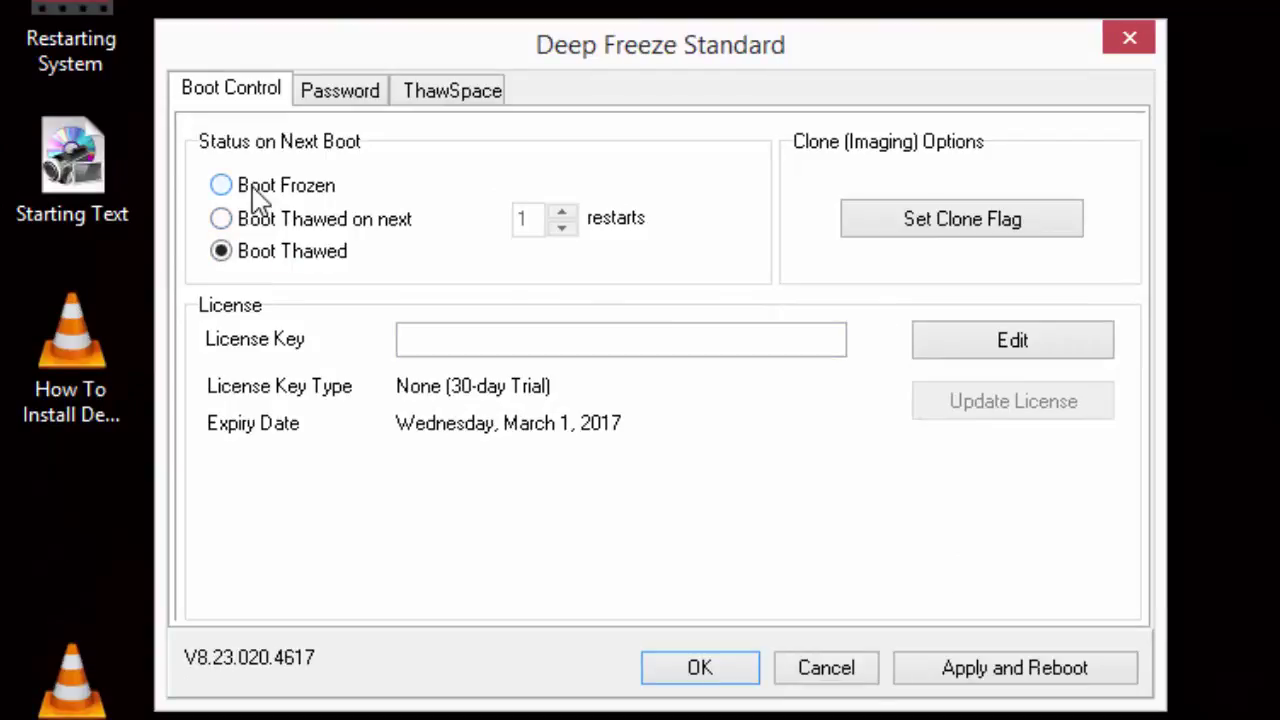
click(258, 195)
click(258, 268)
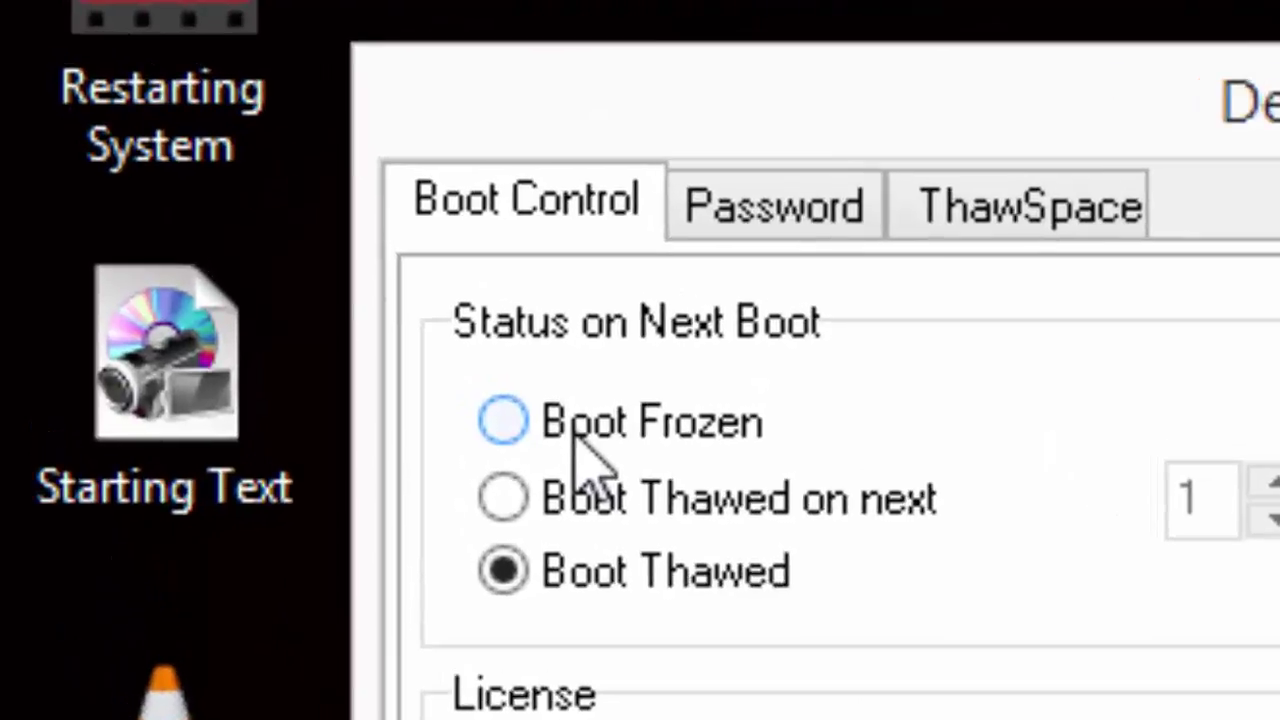
click(253, 194)
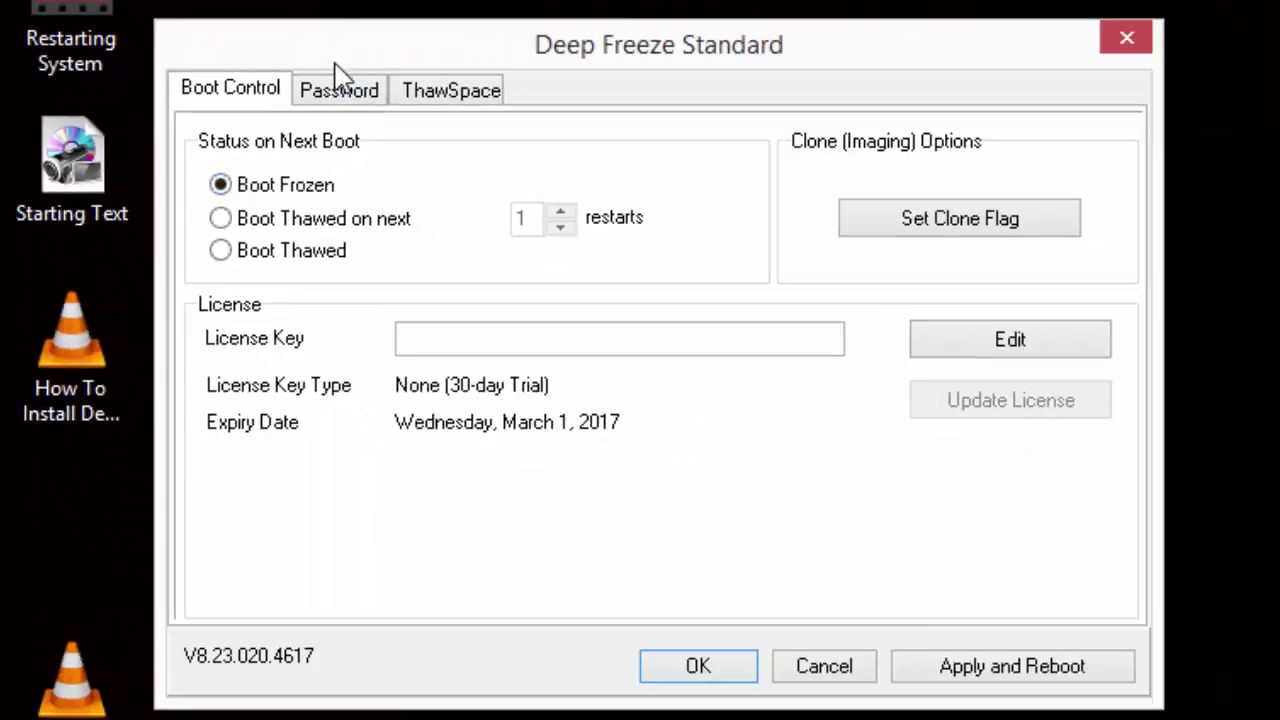
Step: On the Password tab, enter the new password and confirm it
click(558, 158)
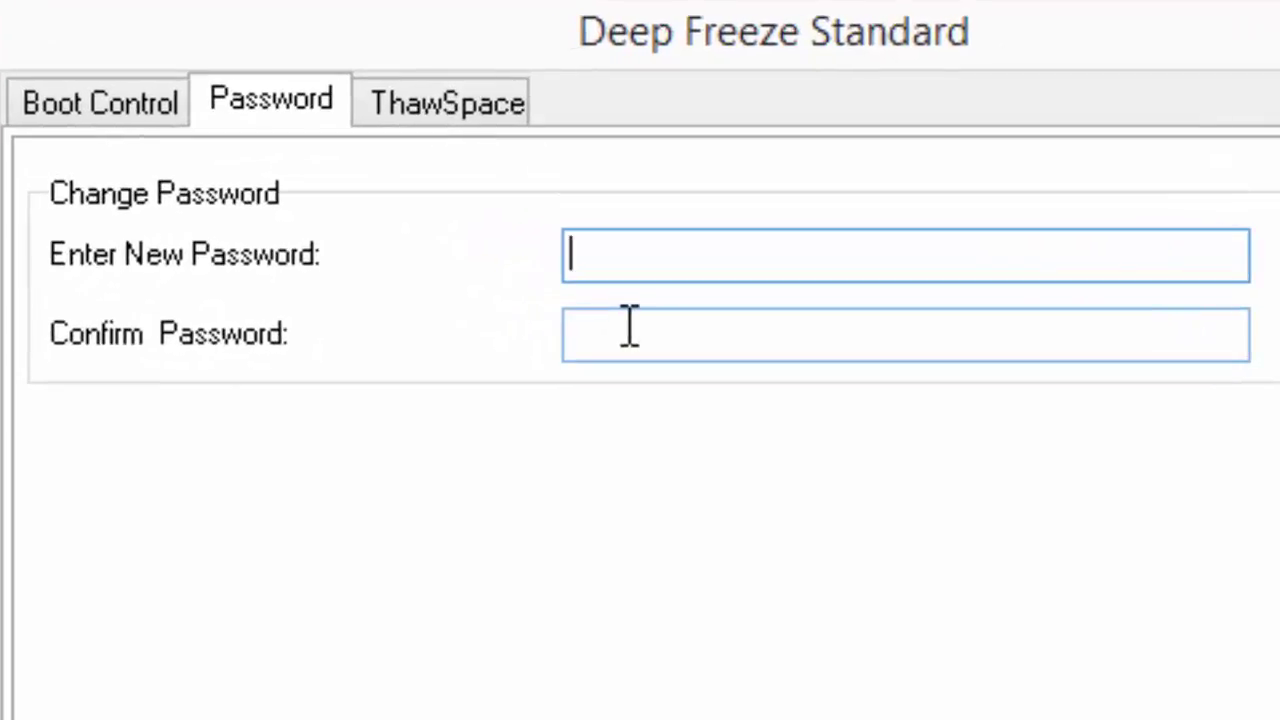
click(581, 255)
text(1)
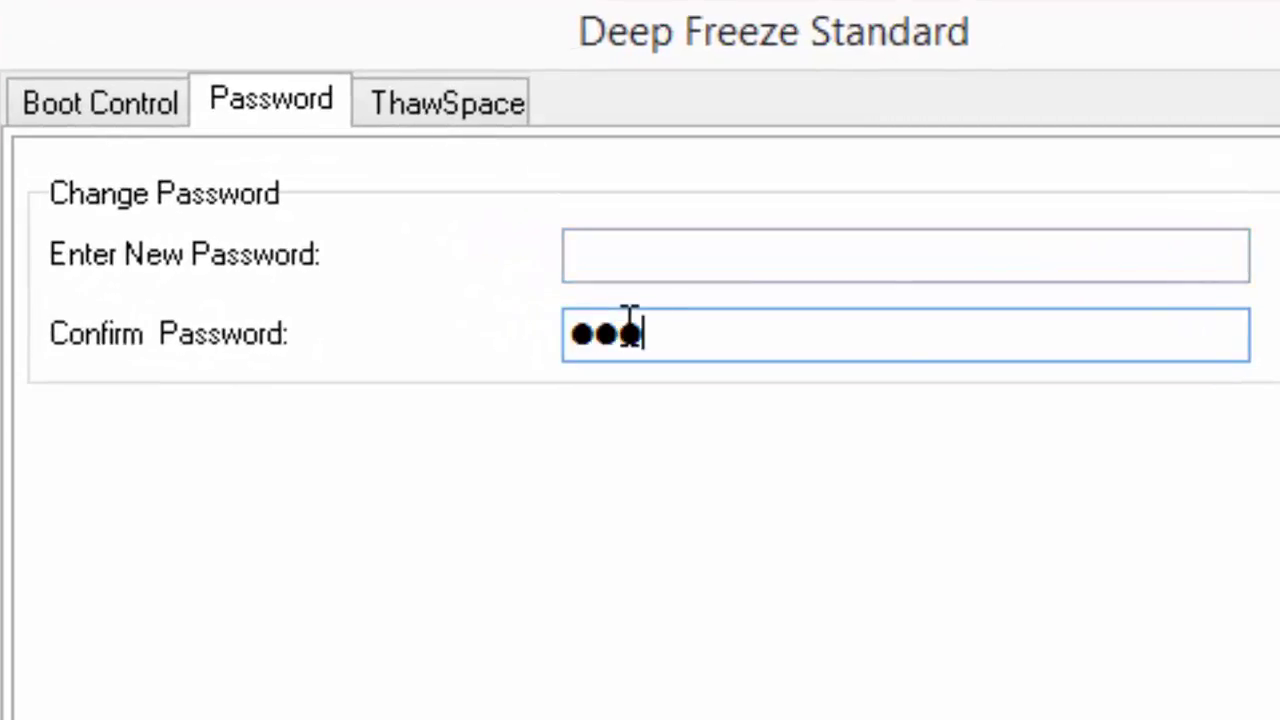
text(2345)
click(737, 257)
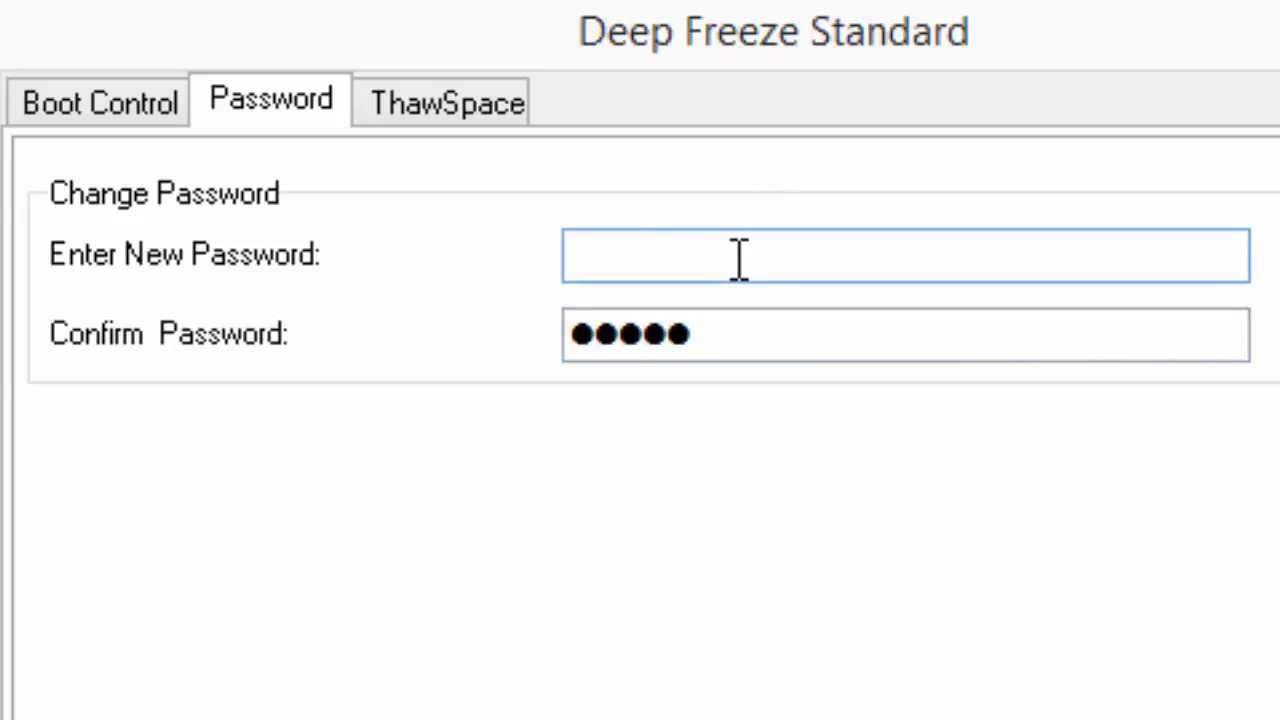
text(12345)
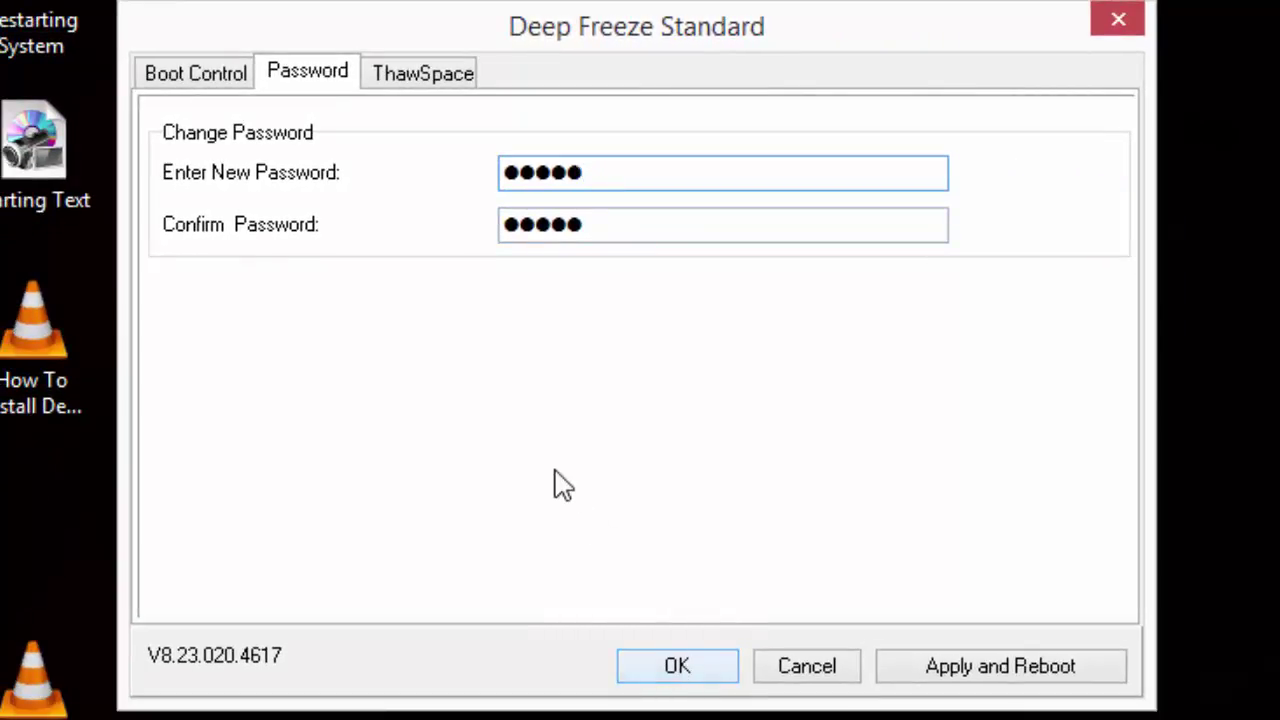
Step: Select Boot Thawed on the Boot Control tab, save with OK and dismiss the confirmation
click(229, 86)
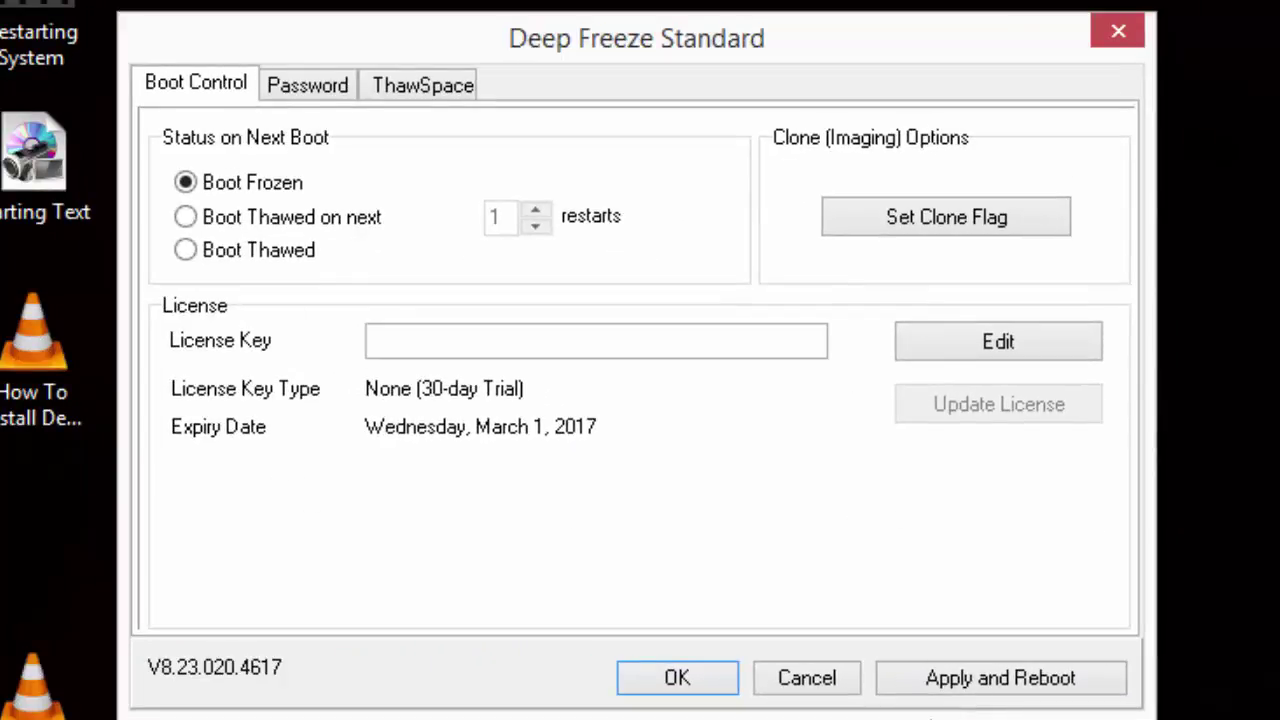
click(272, 250)
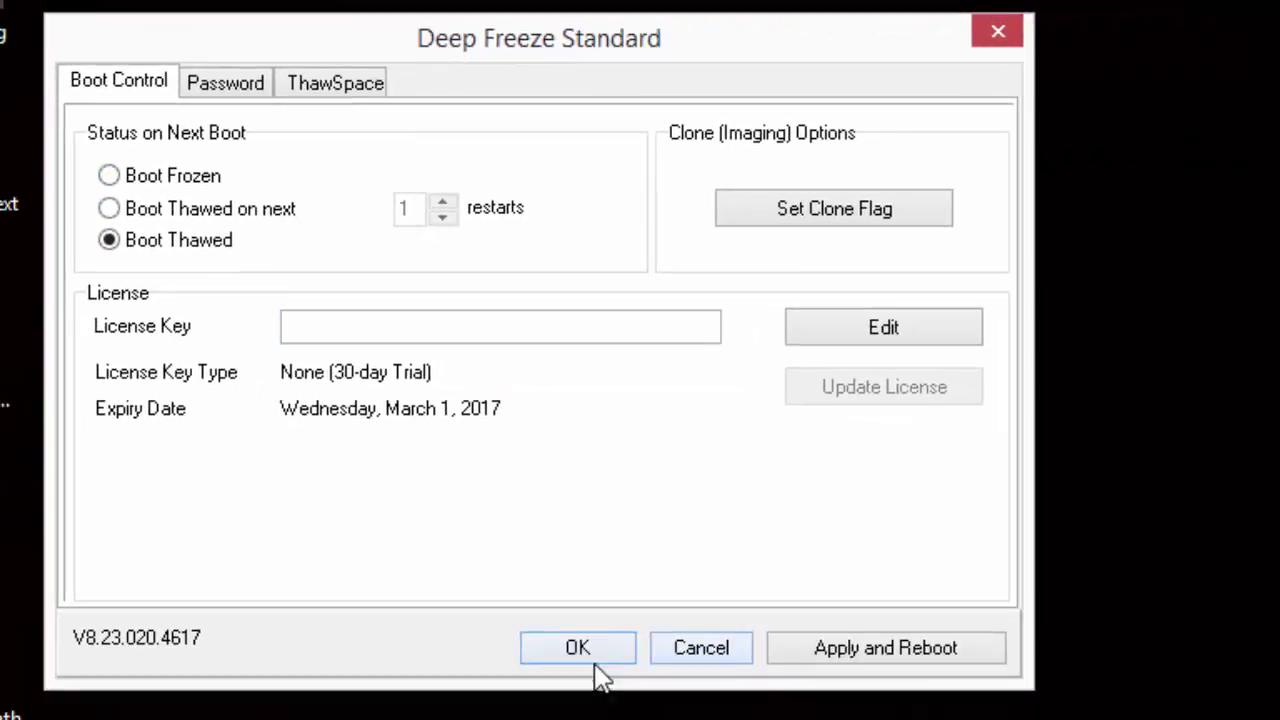
click(594, 653)
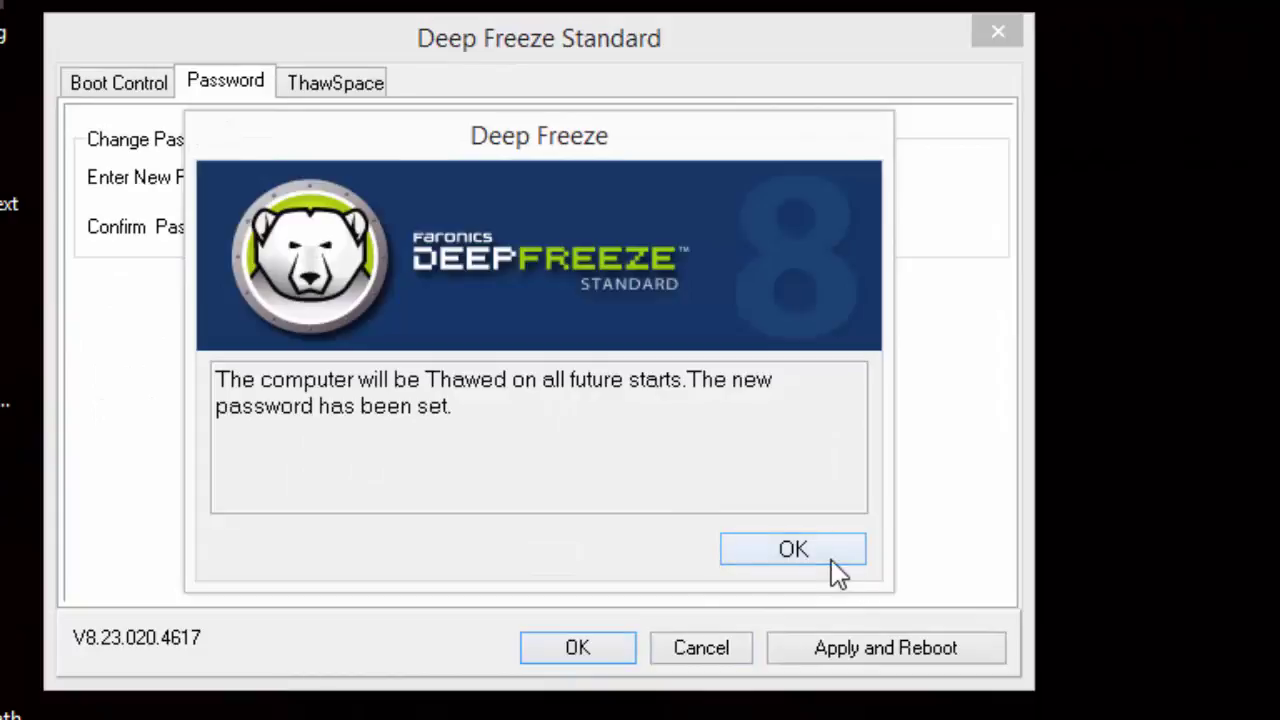
click(834, 571)
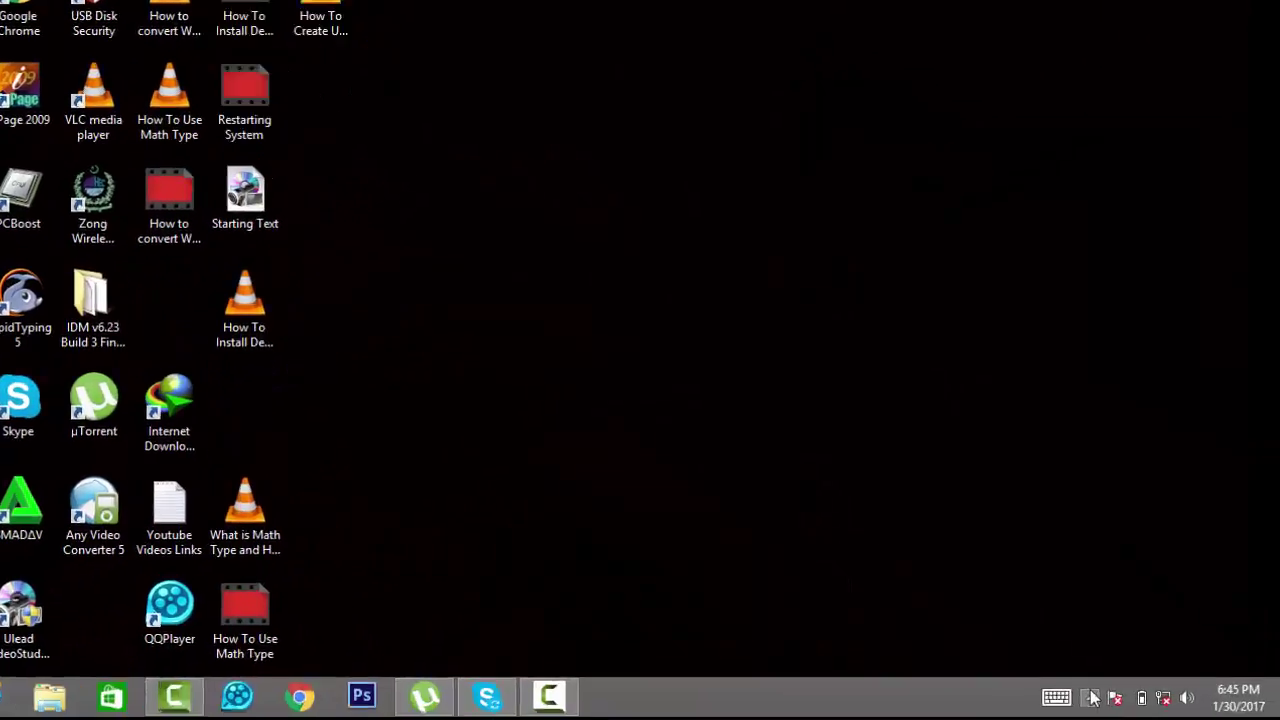
Step: Reopen Deep Freeze from the tray and log in with the new password
click(1089, 694)
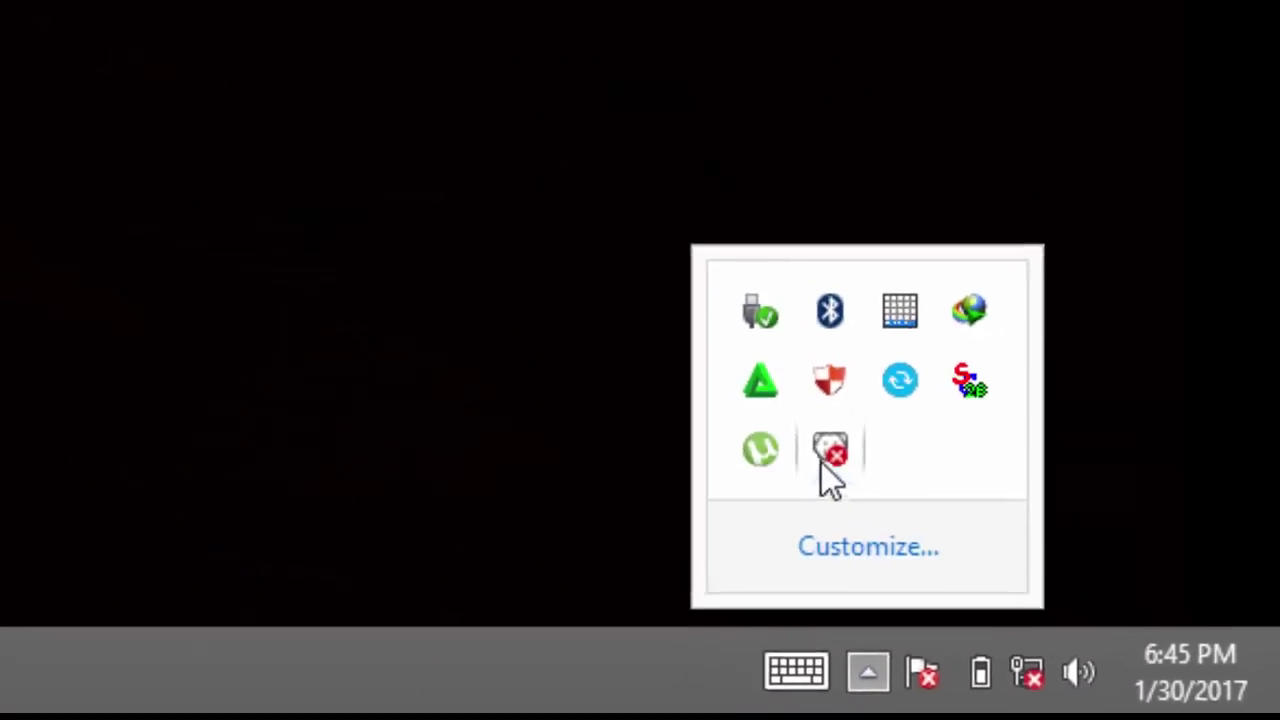
double_click(660, 346)
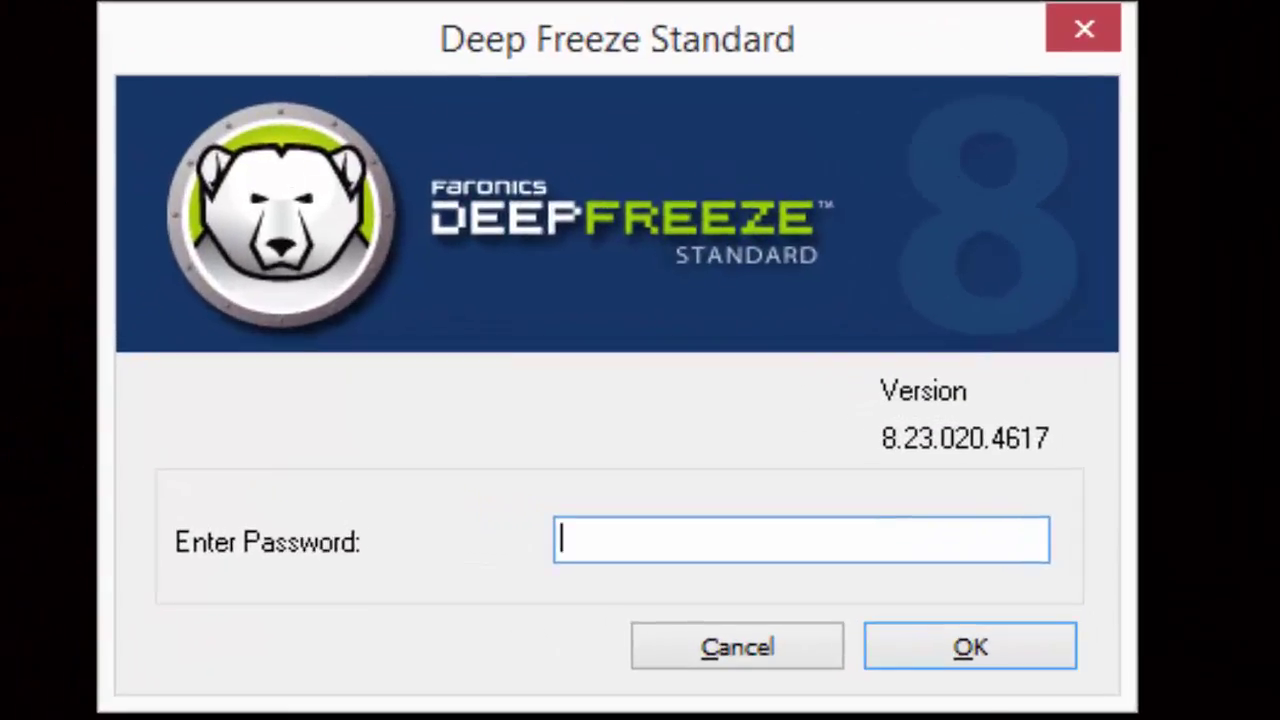
click(1000, 672)
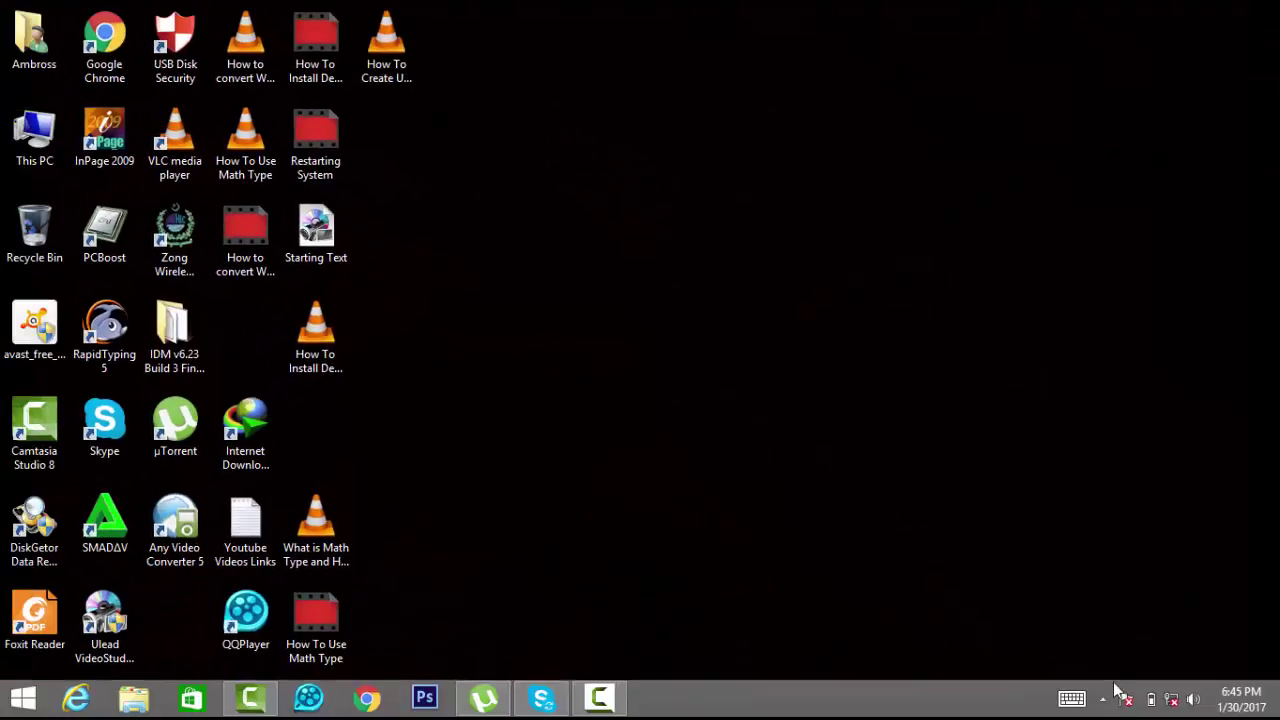
click(1102, 698)
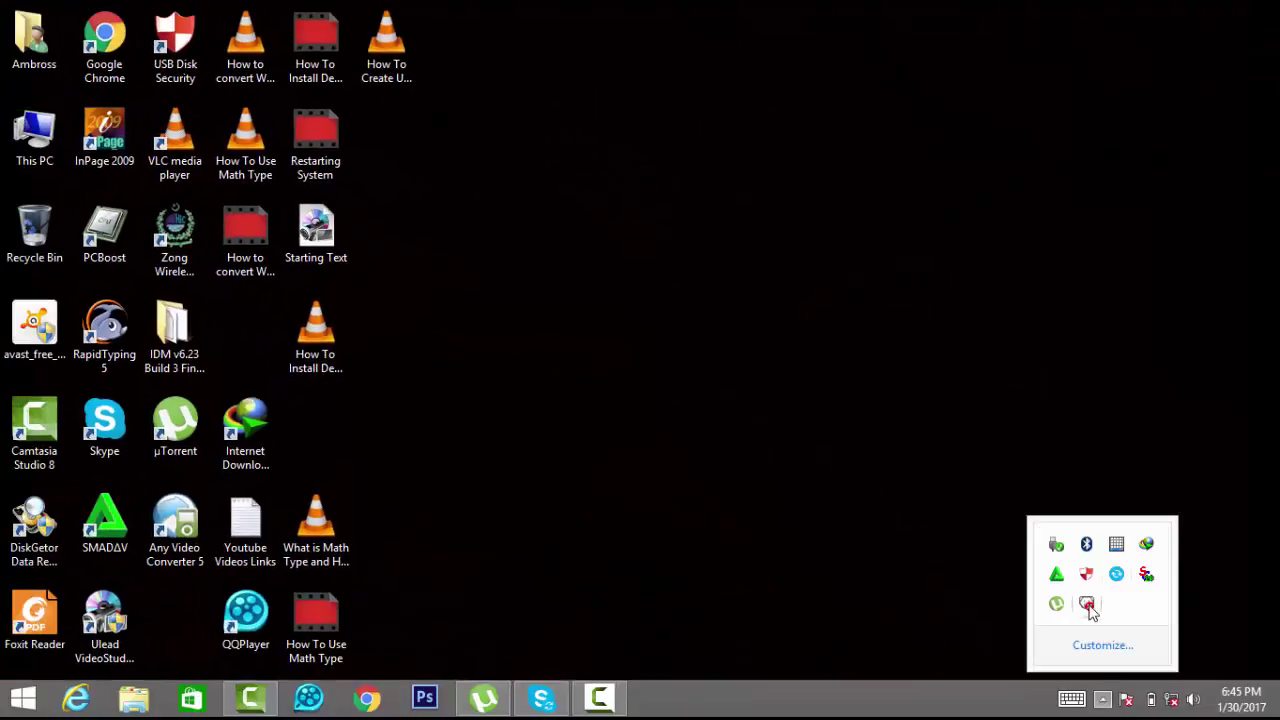
shift+double_click(1087, 605)
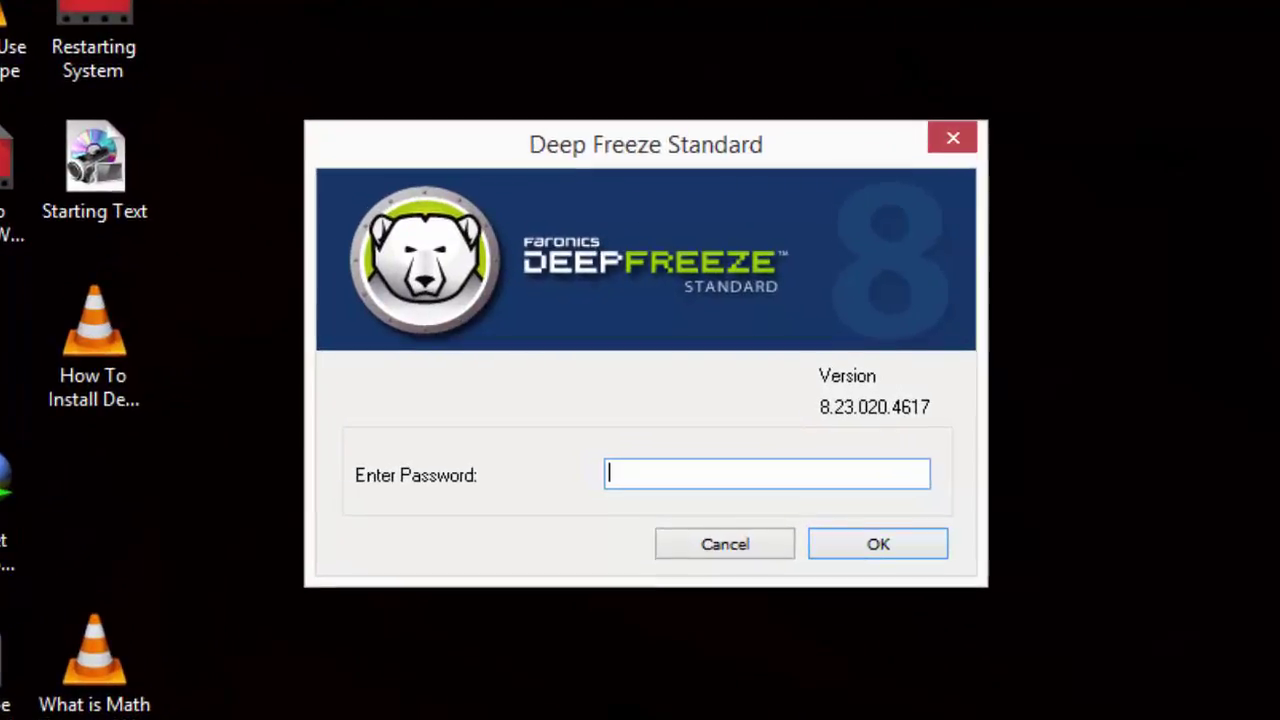
text(12345)
click(874, 554)
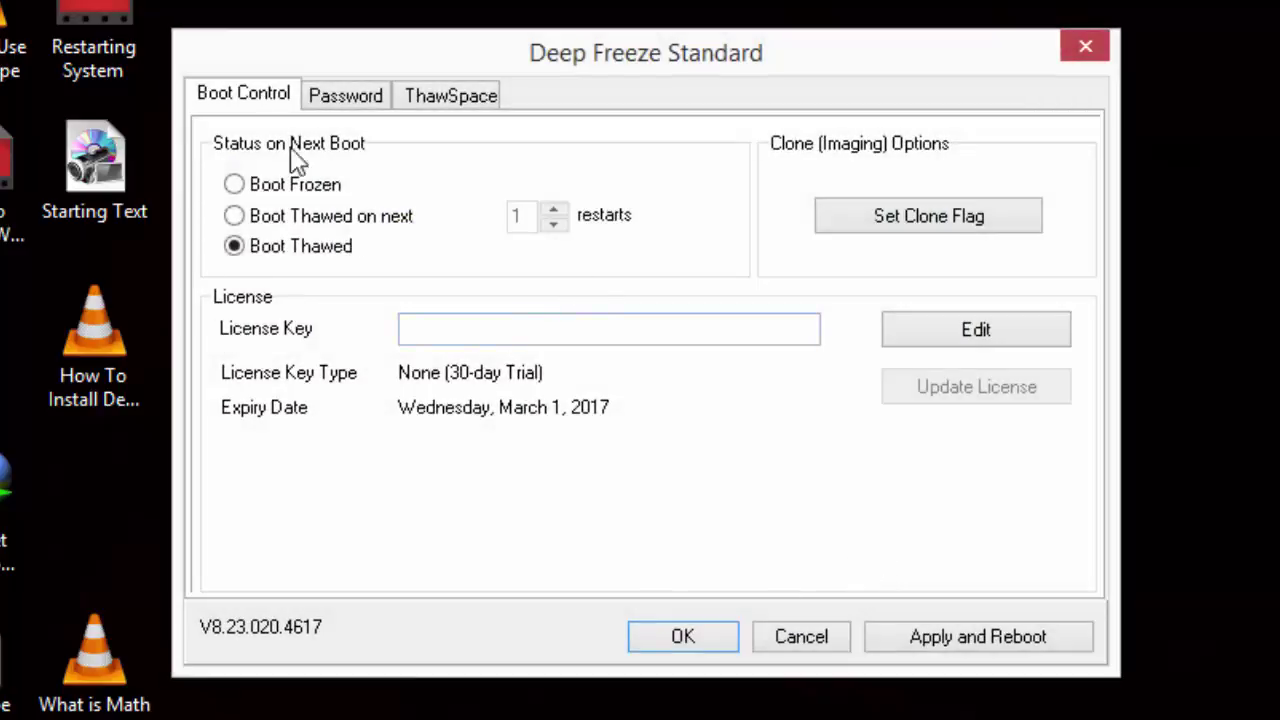
Step: Keep the boot status at Boot Thawed, save it and dismiss the confirmation
click(296, 186)
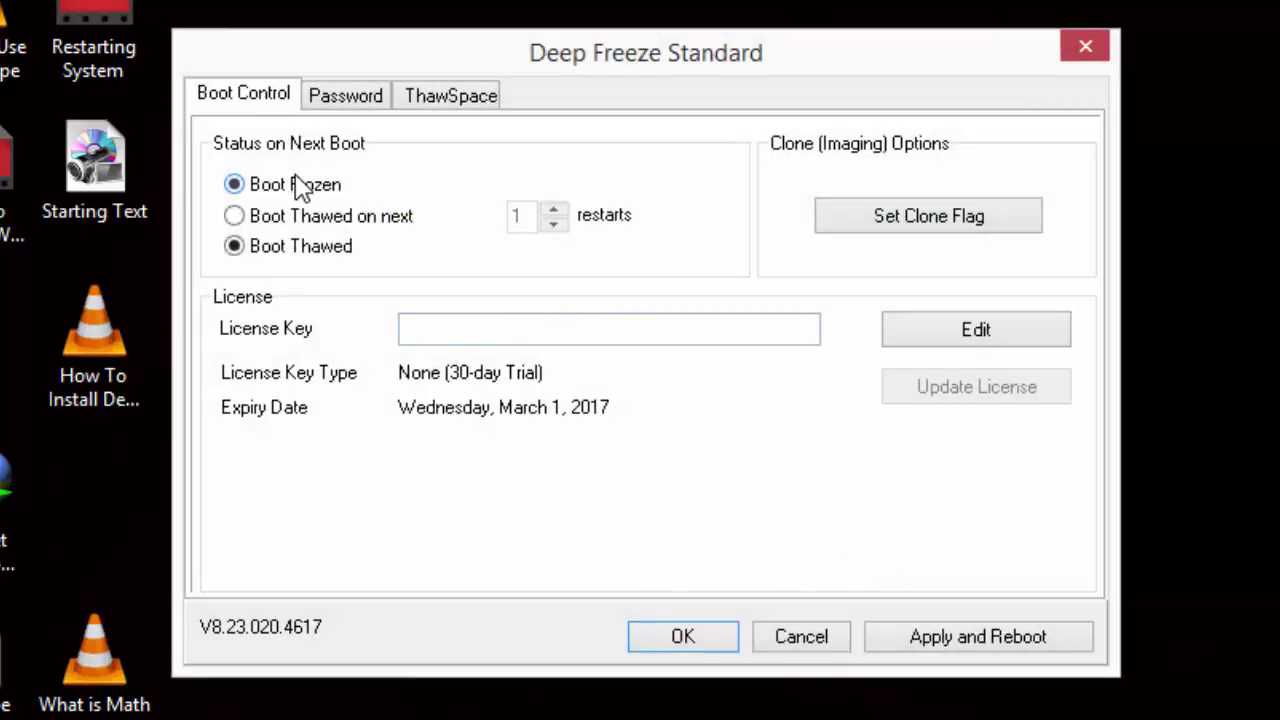
click(296, 249)
click(708, 636)
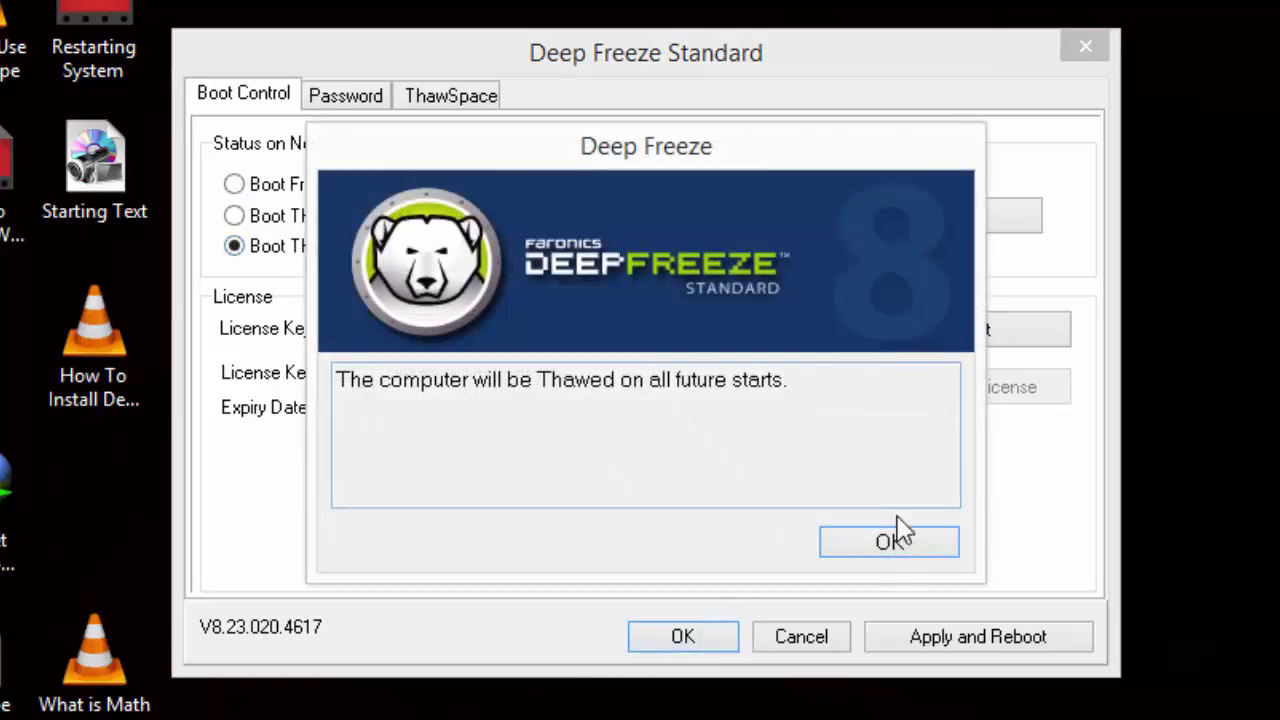
click(889, 542)
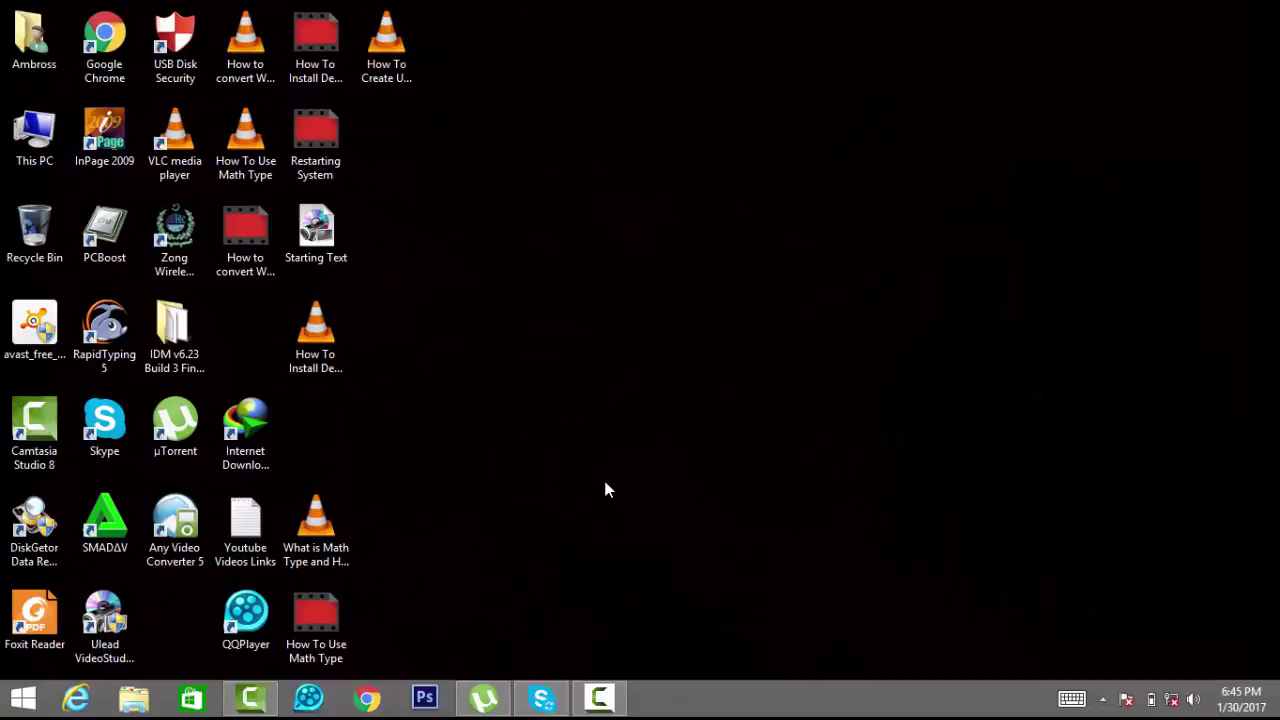
Step: Create a new text document on the desktop, keeping the default name 'New Text Document'
right_click(607, 489)
mouse_move(731, 609)
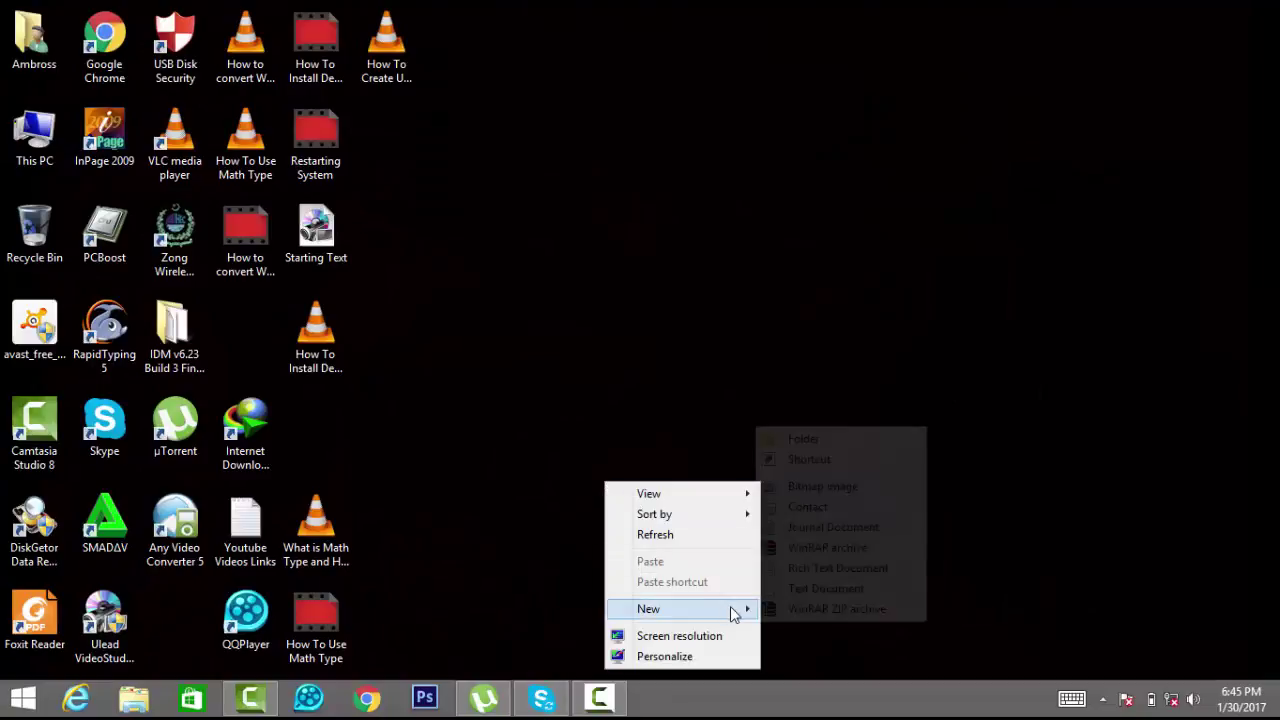
click(826, 588)
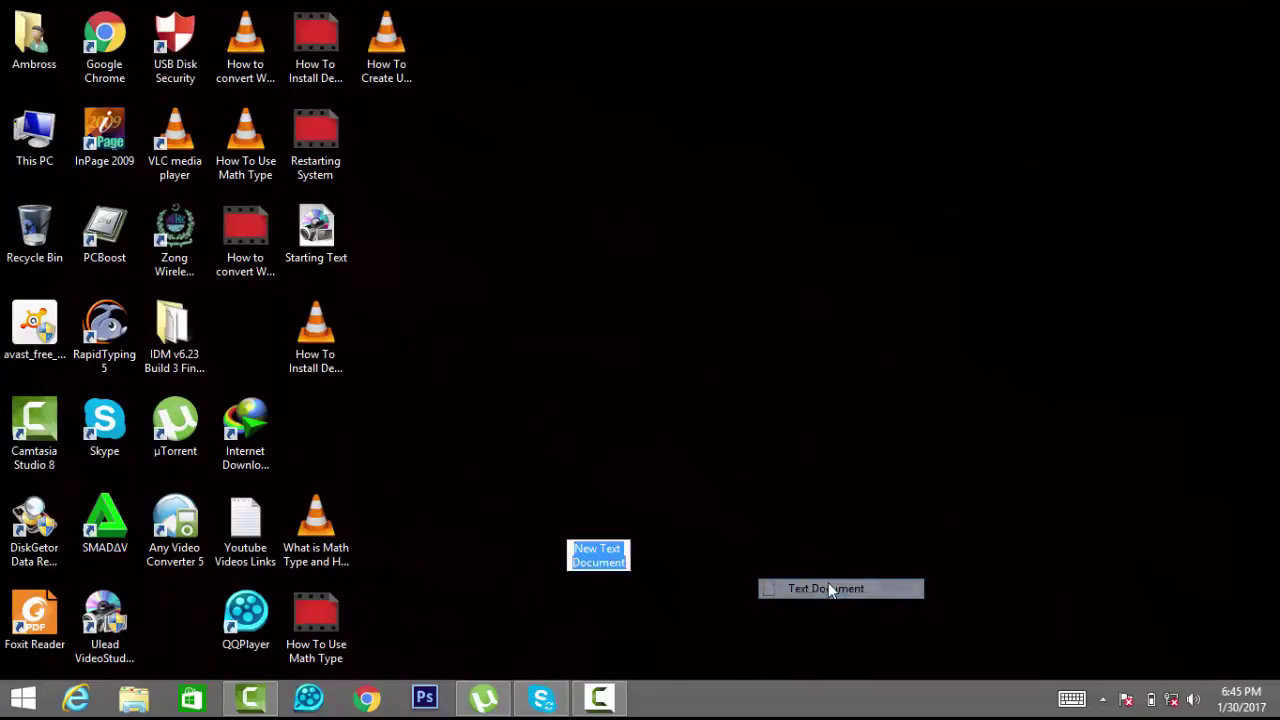
click(607, 525)
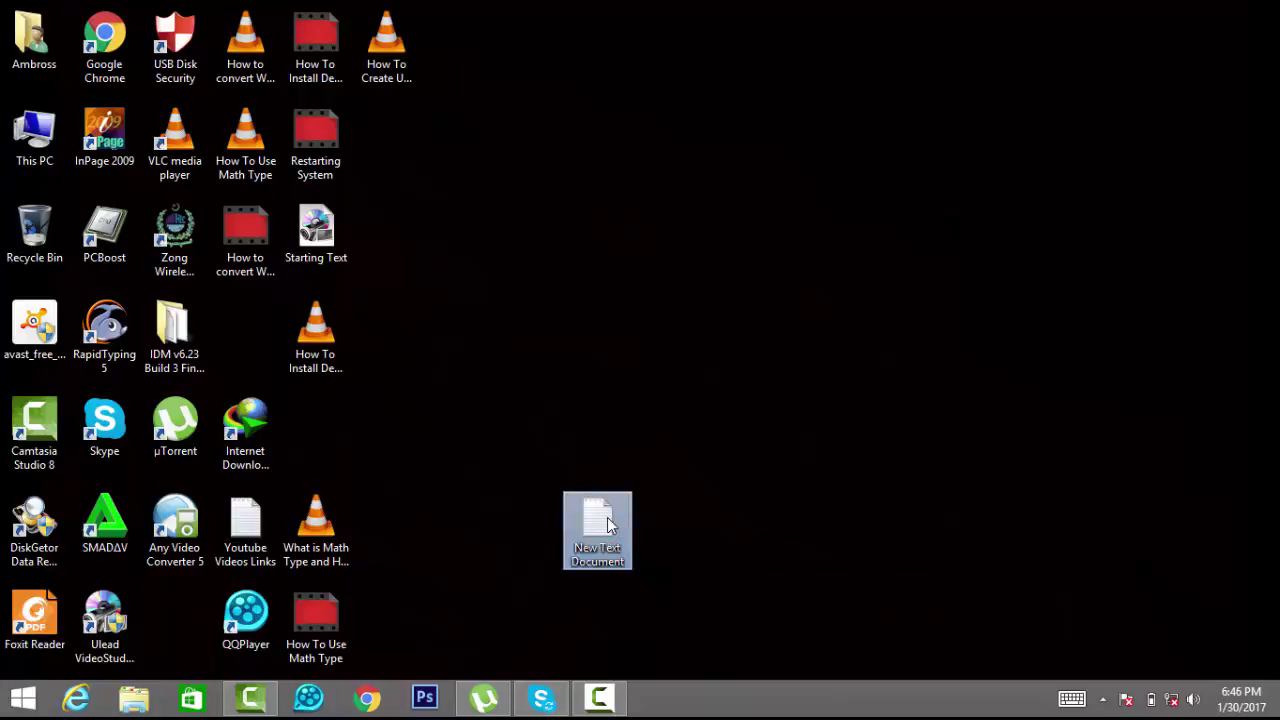
Step: Open the document in Notepad and type 'Subsribe' followed by a new line
double_click(607, 525)
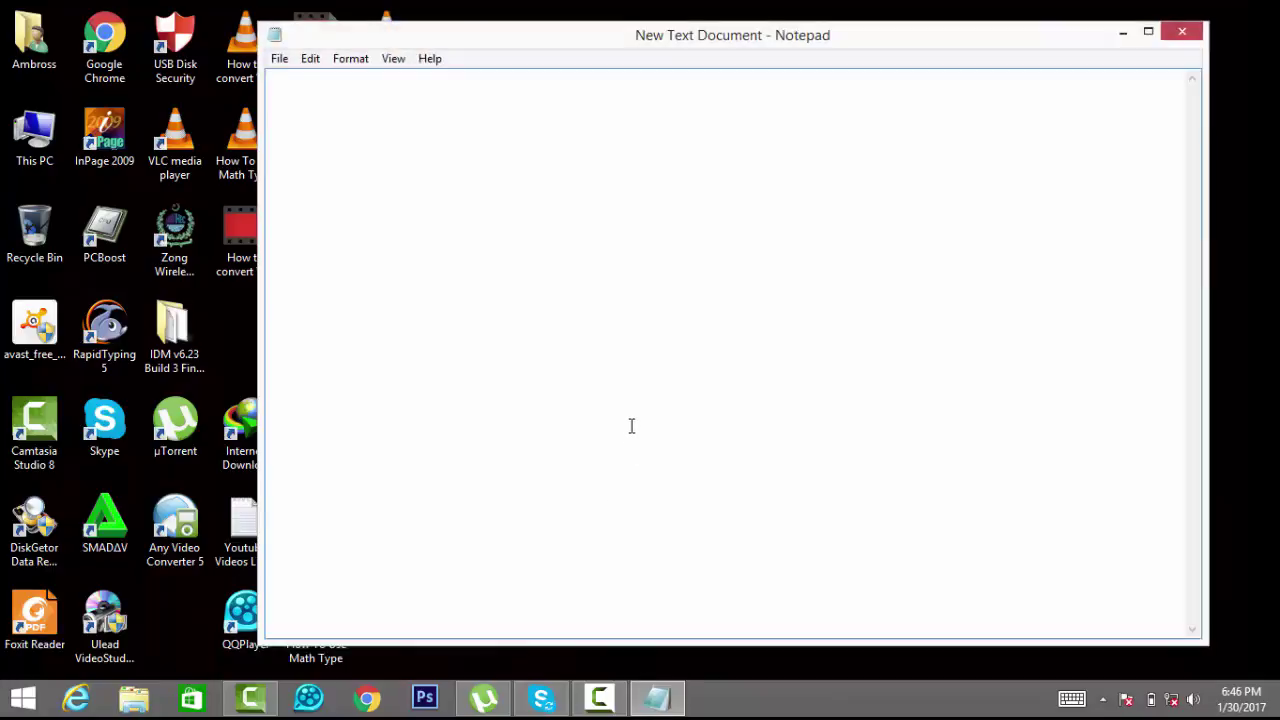
text(S)
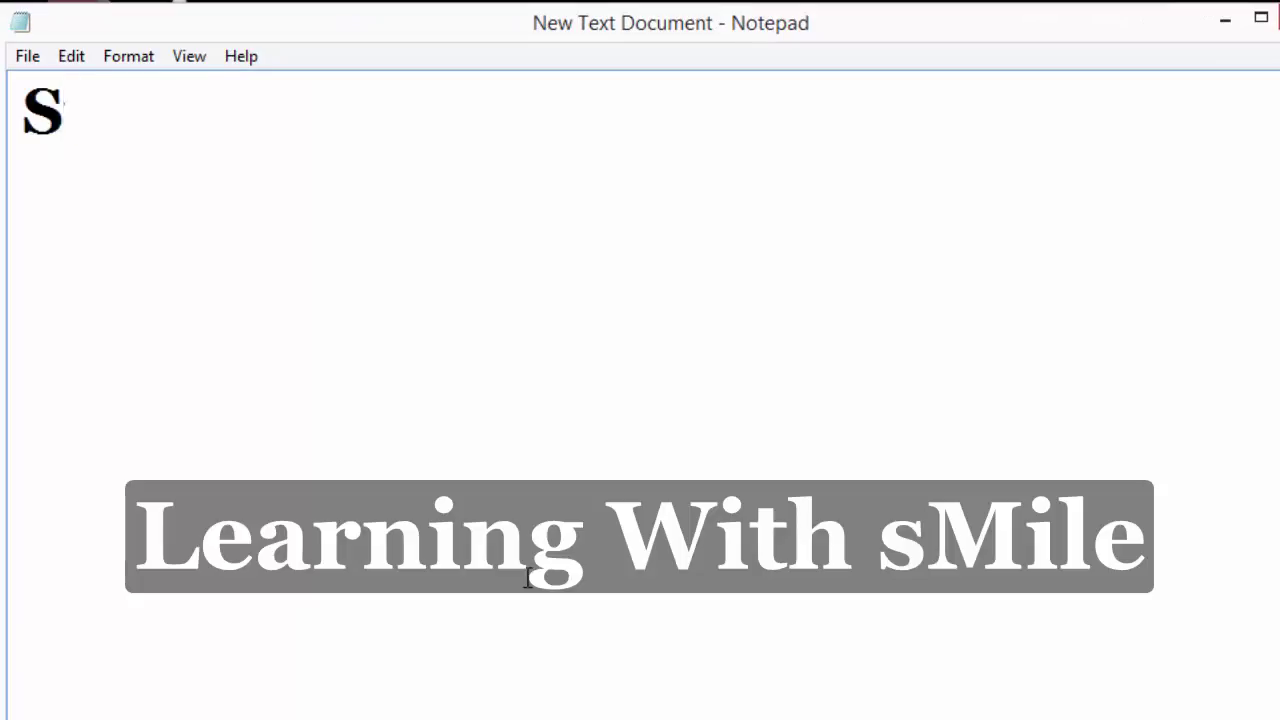
text(ub)
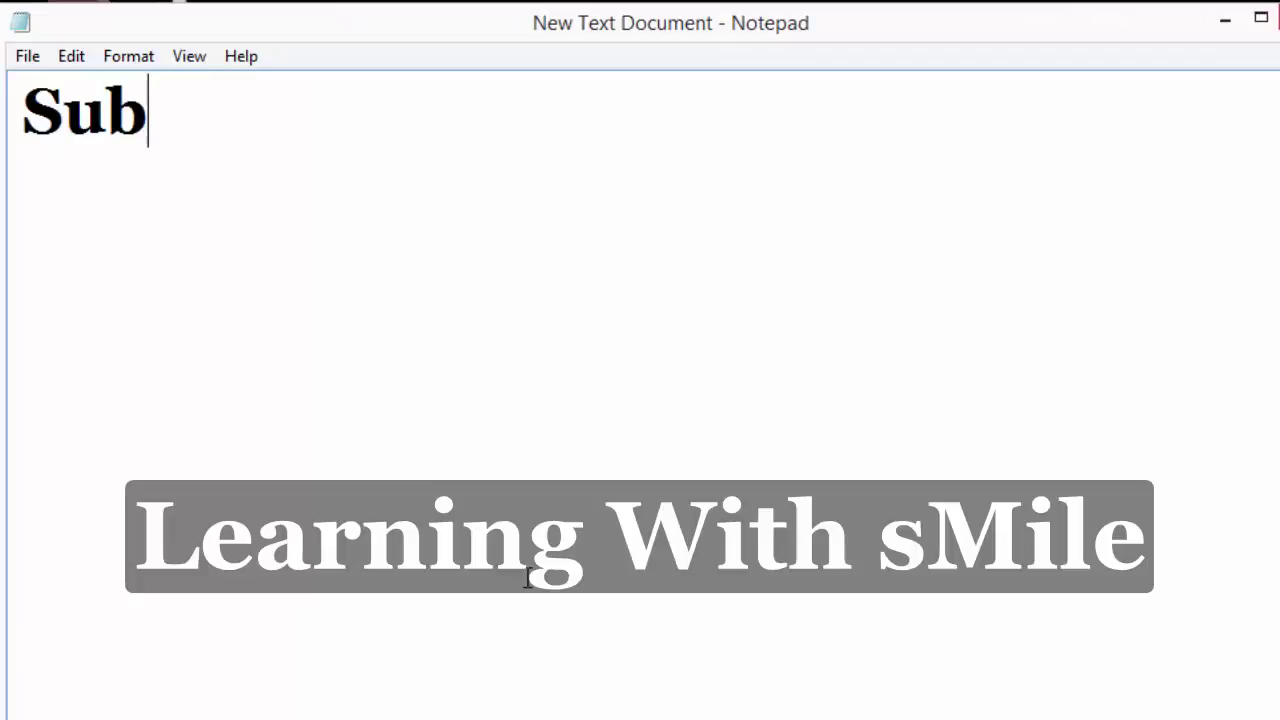
text(sribe)
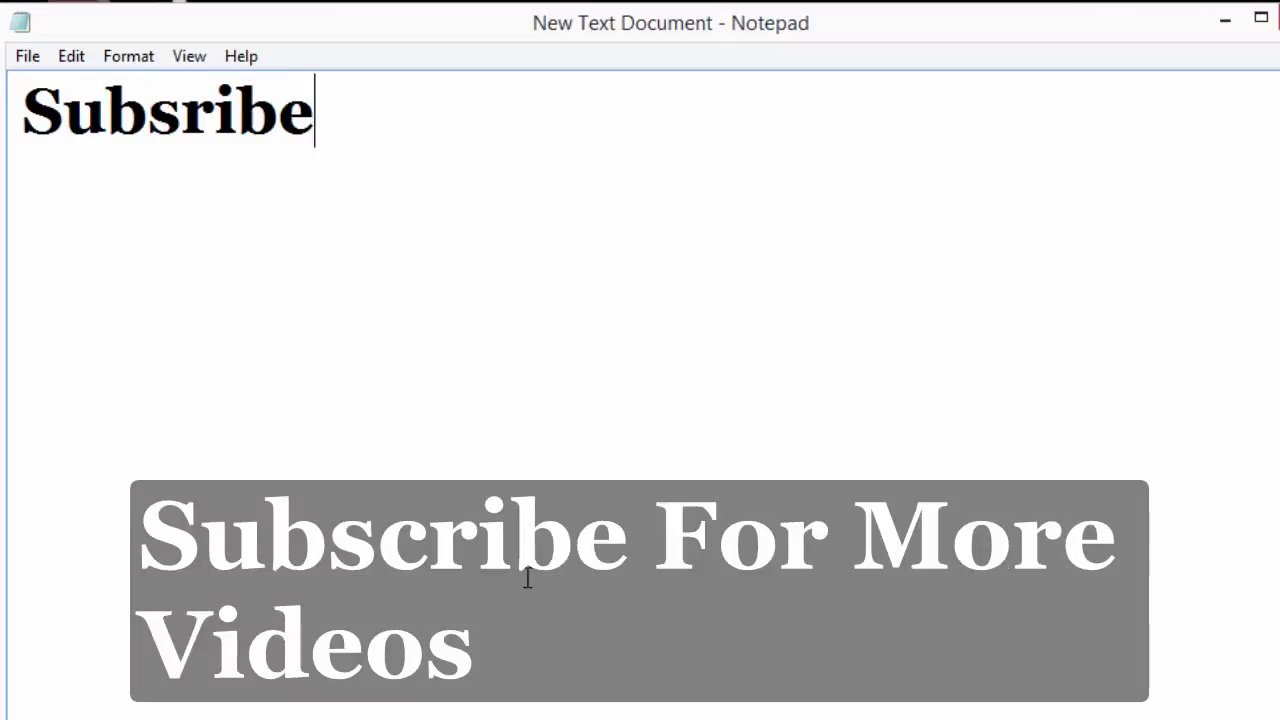
key(Return)
key(Return)
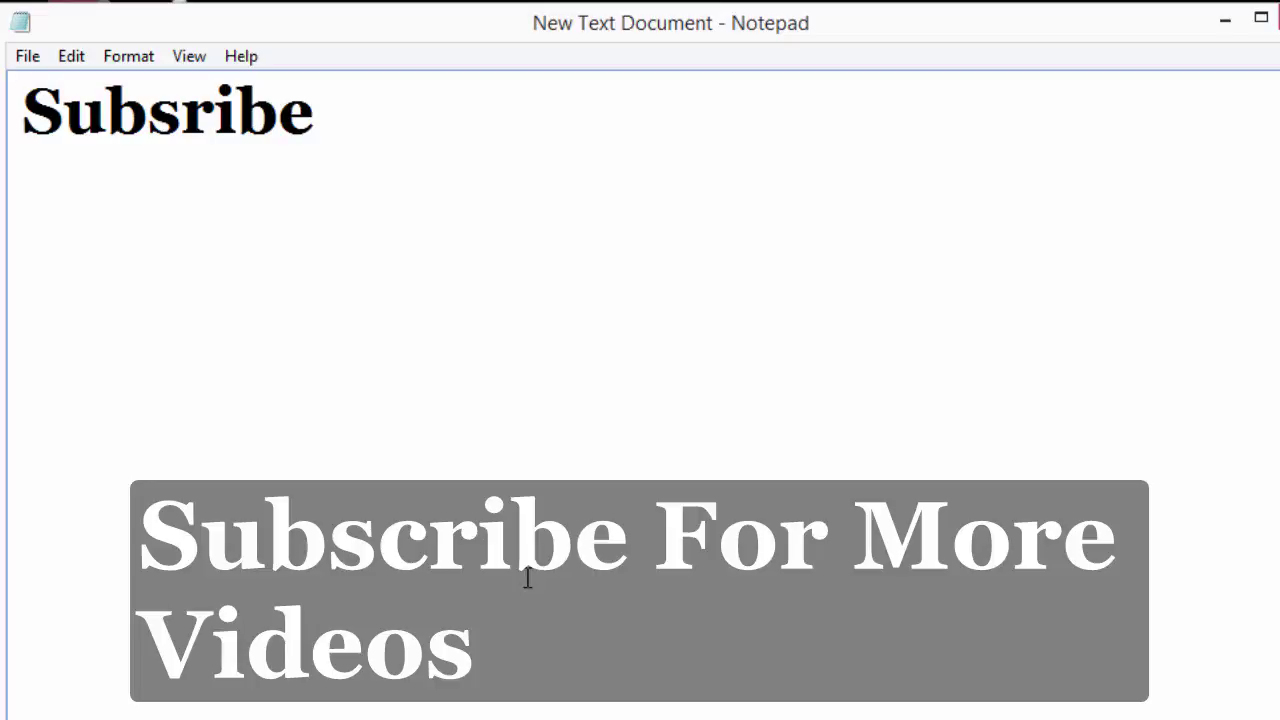